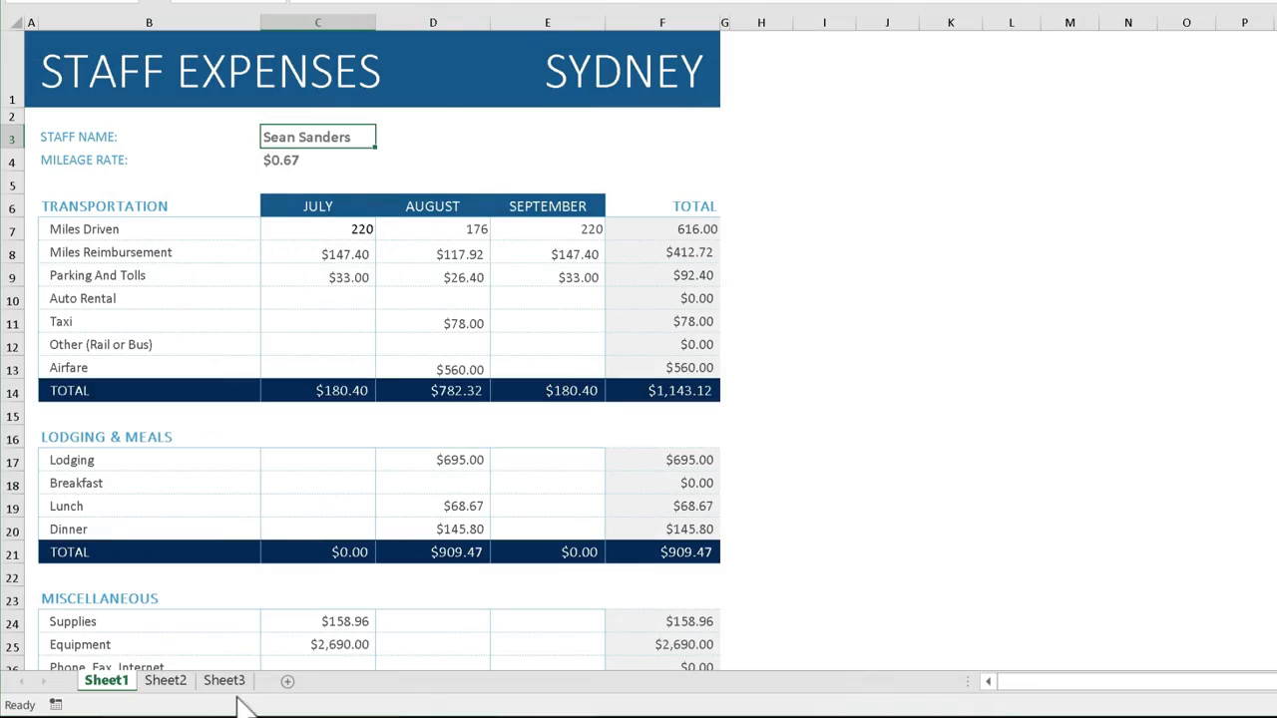
Insert a new blank worksheet and move it to the end of the sheets, after Sheet3.
ctrl+click(168, 682)
ctrl+click(224, 682)
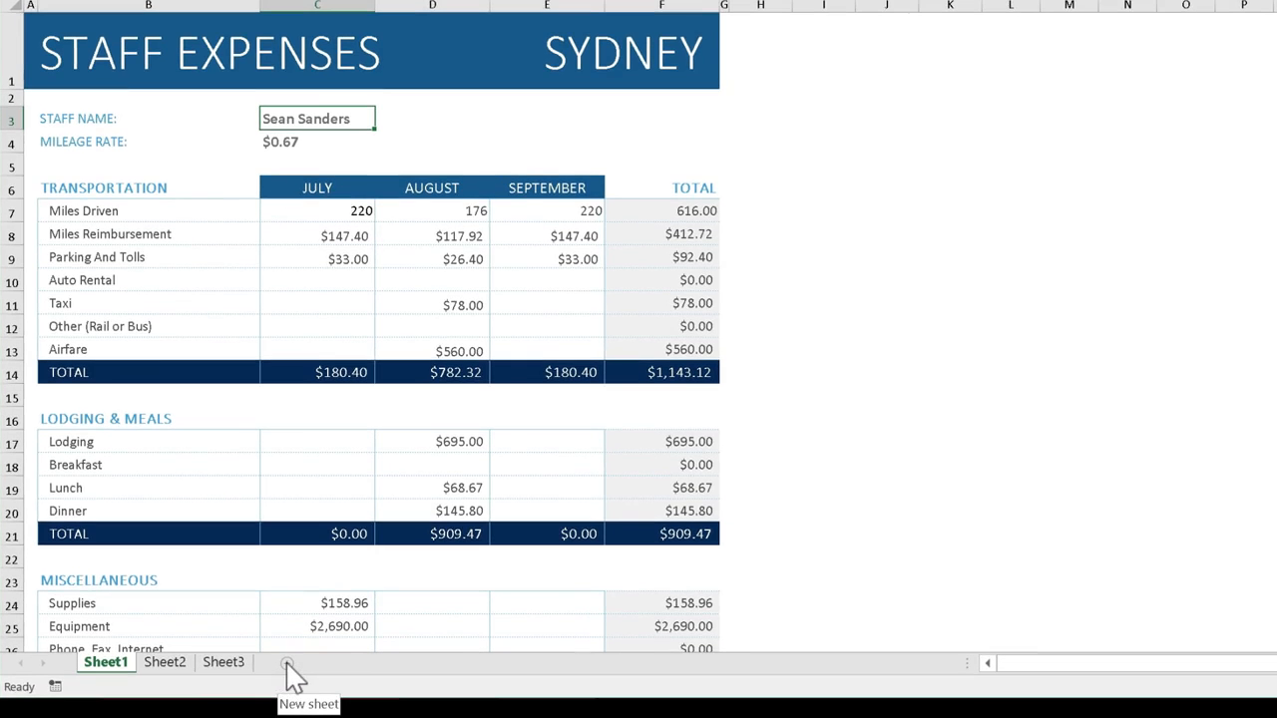
click(287, 666)
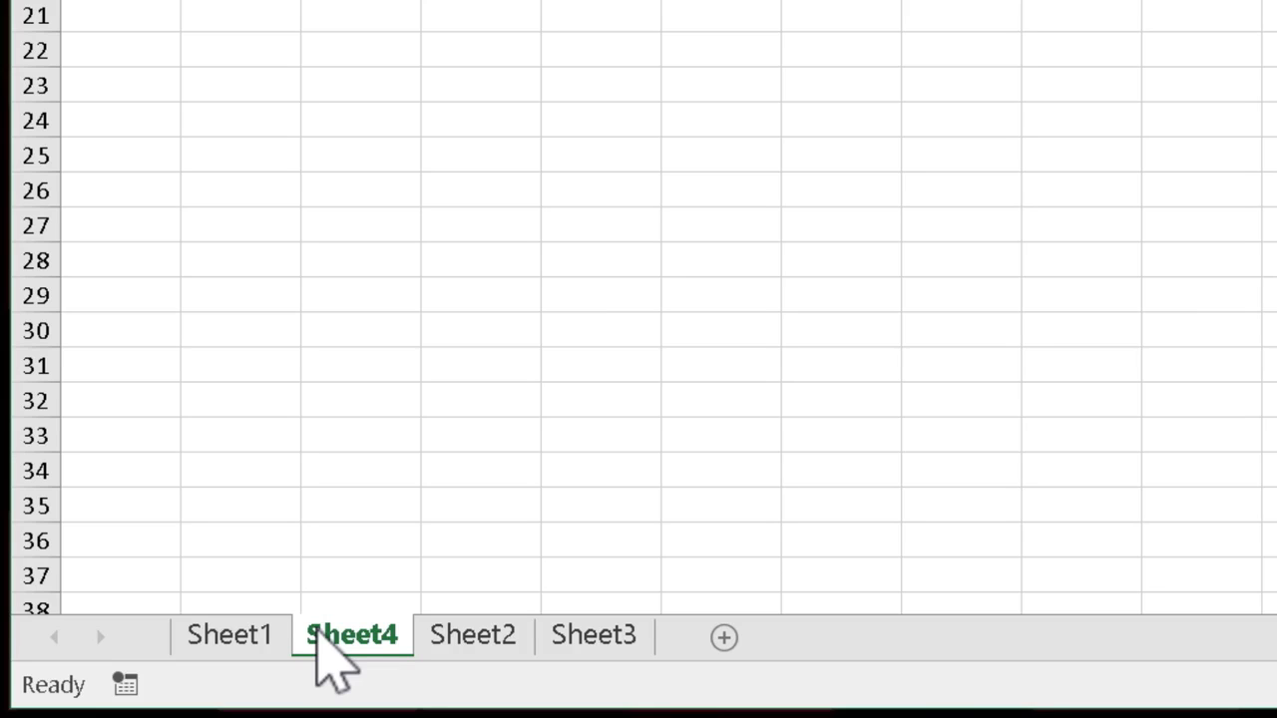
drag(365, 639, 643, 644)
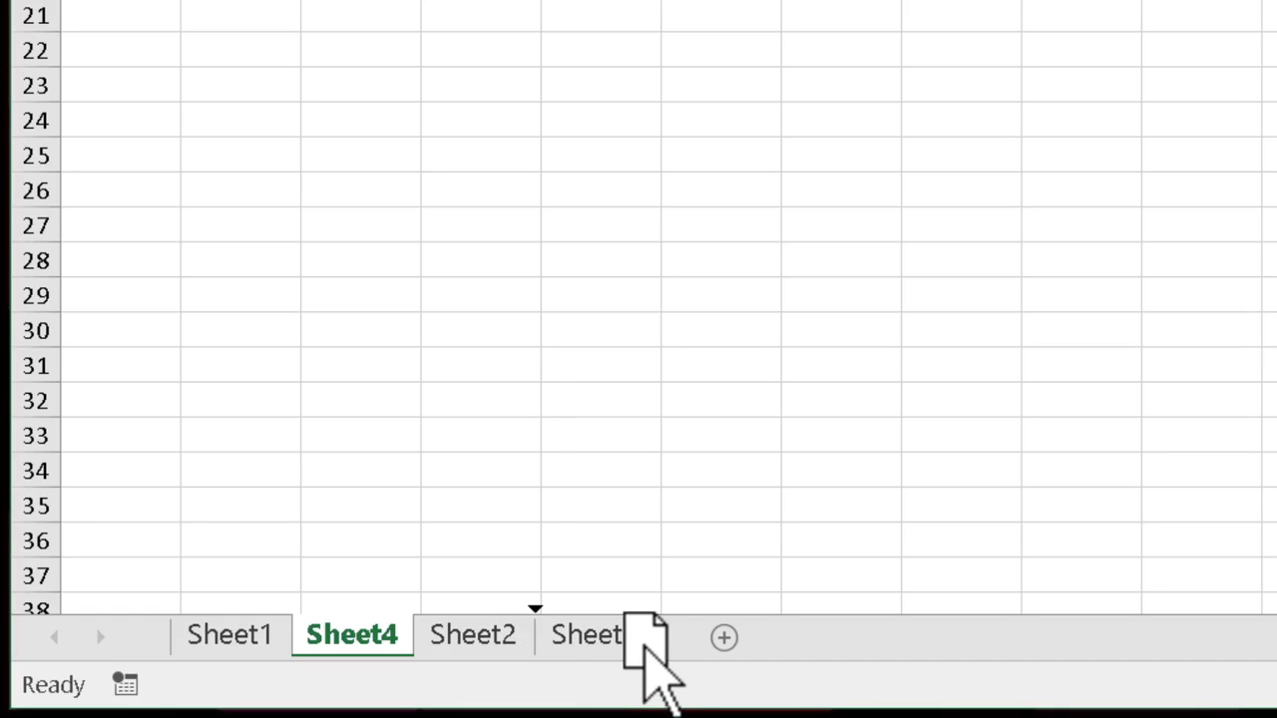
drag(644, 644, 696, 647)
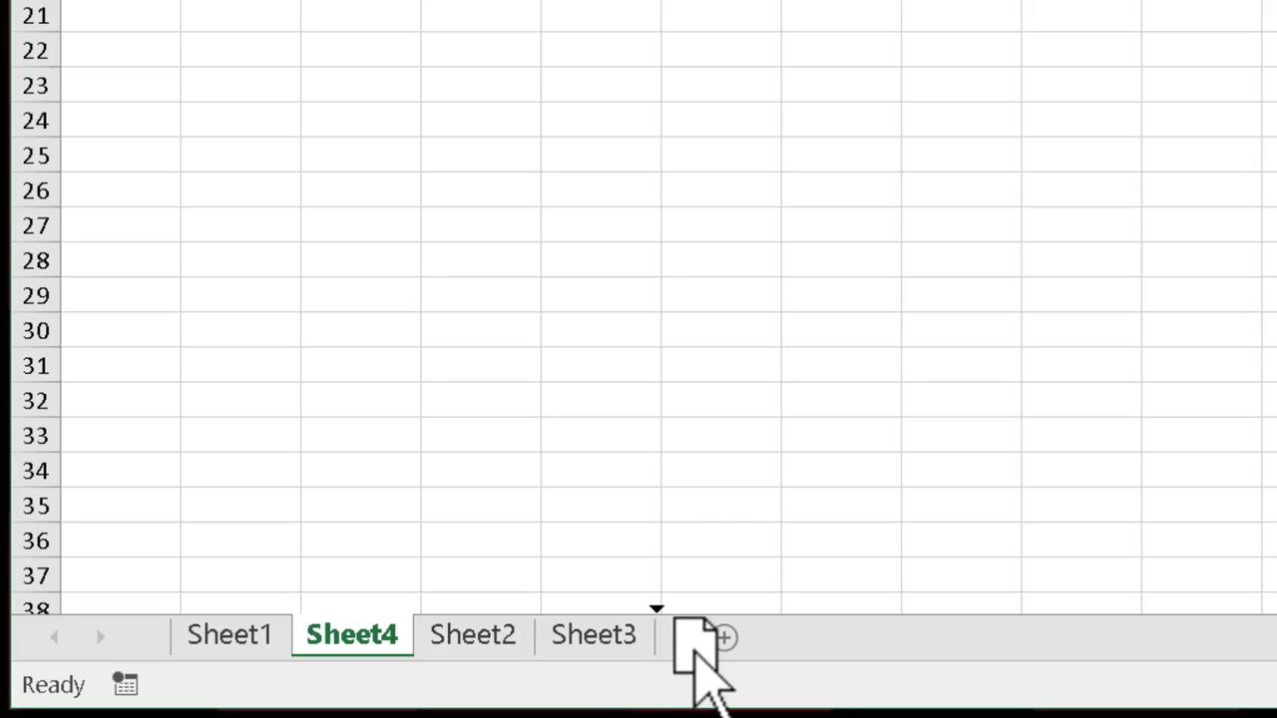
drag(695, 648, 695, 646)
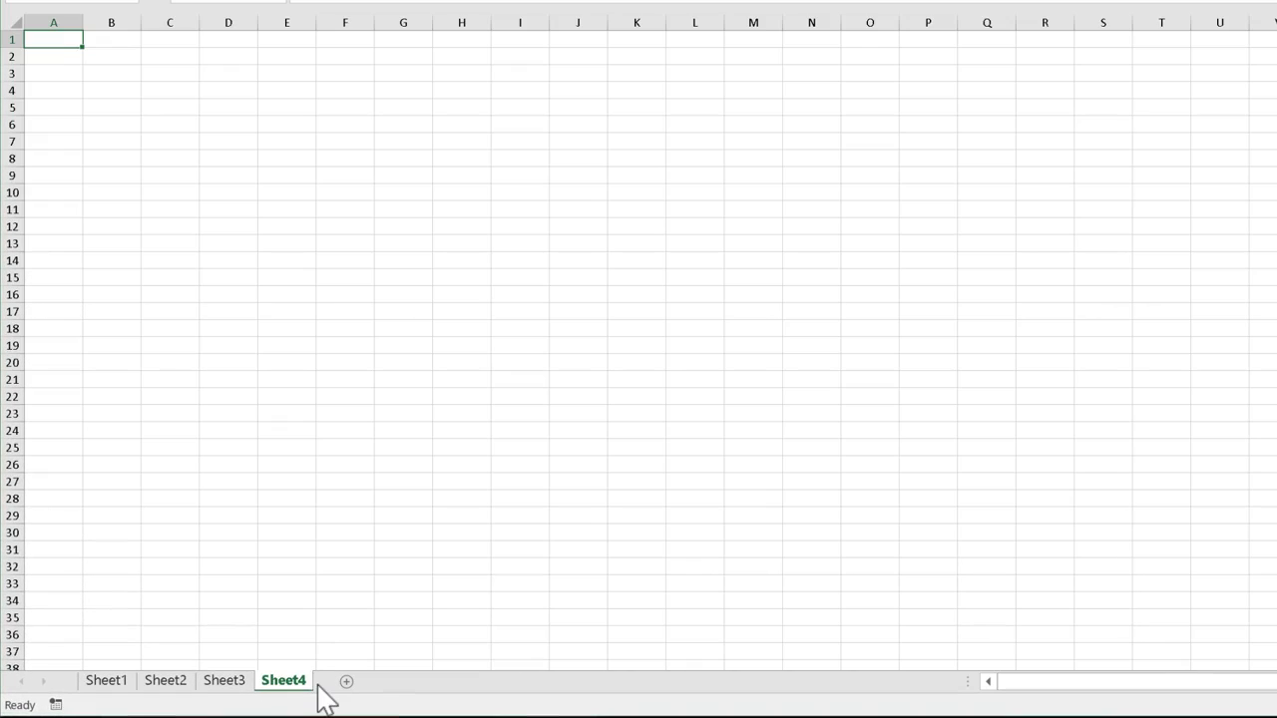
Make two copies of Sheet1 in the same workbook, each placed after the last sheet.
ctrl+click(112, 682)
click(121, 684)
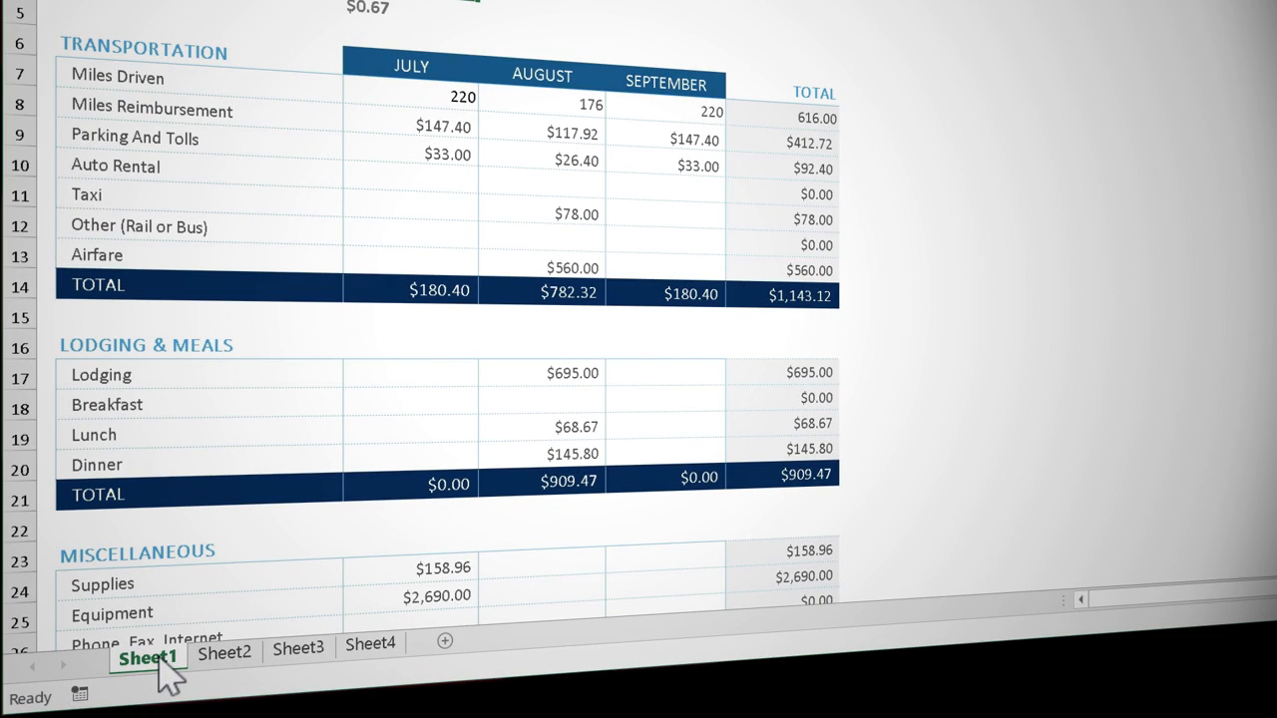
right_click(165, 664)
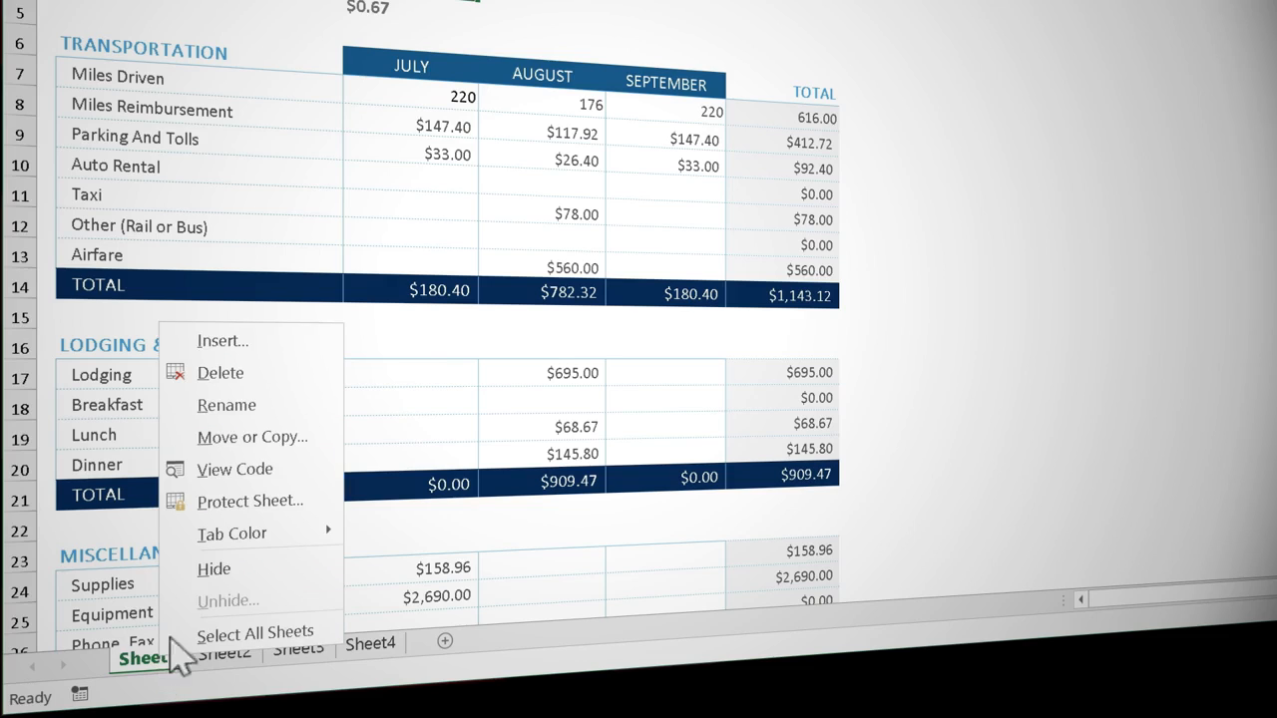
click(326, 454)
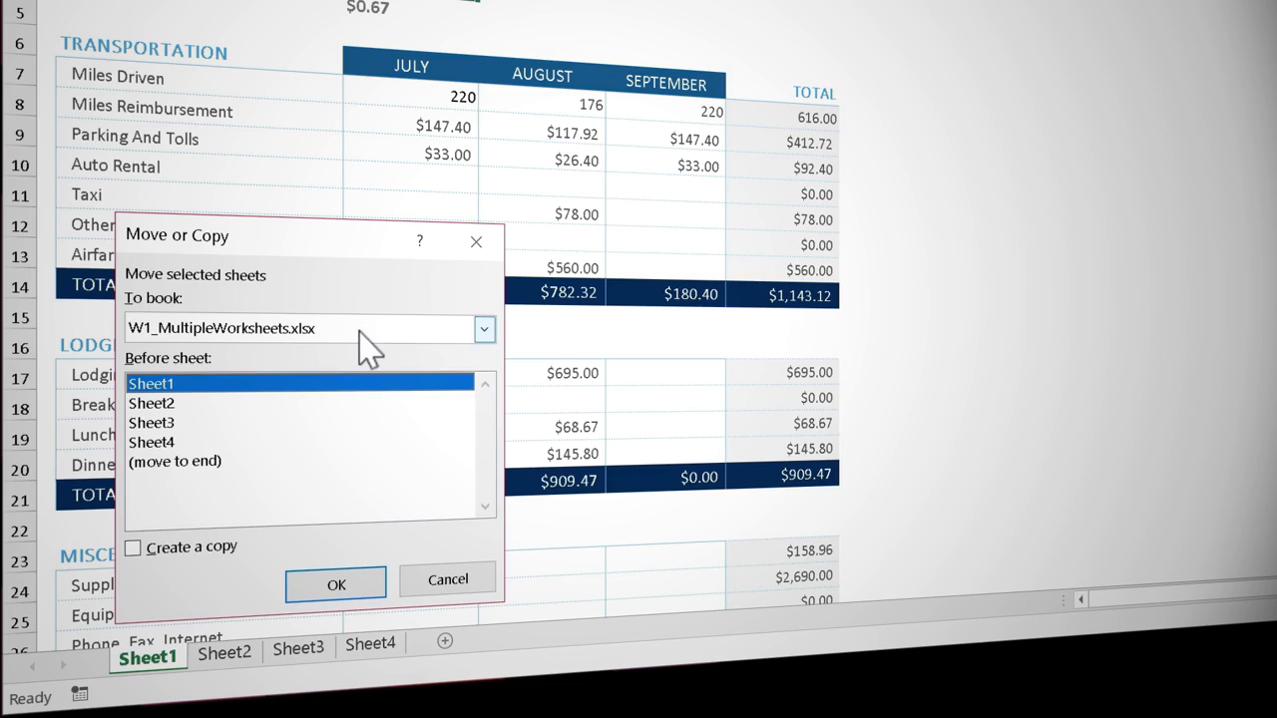
click(216, 461)
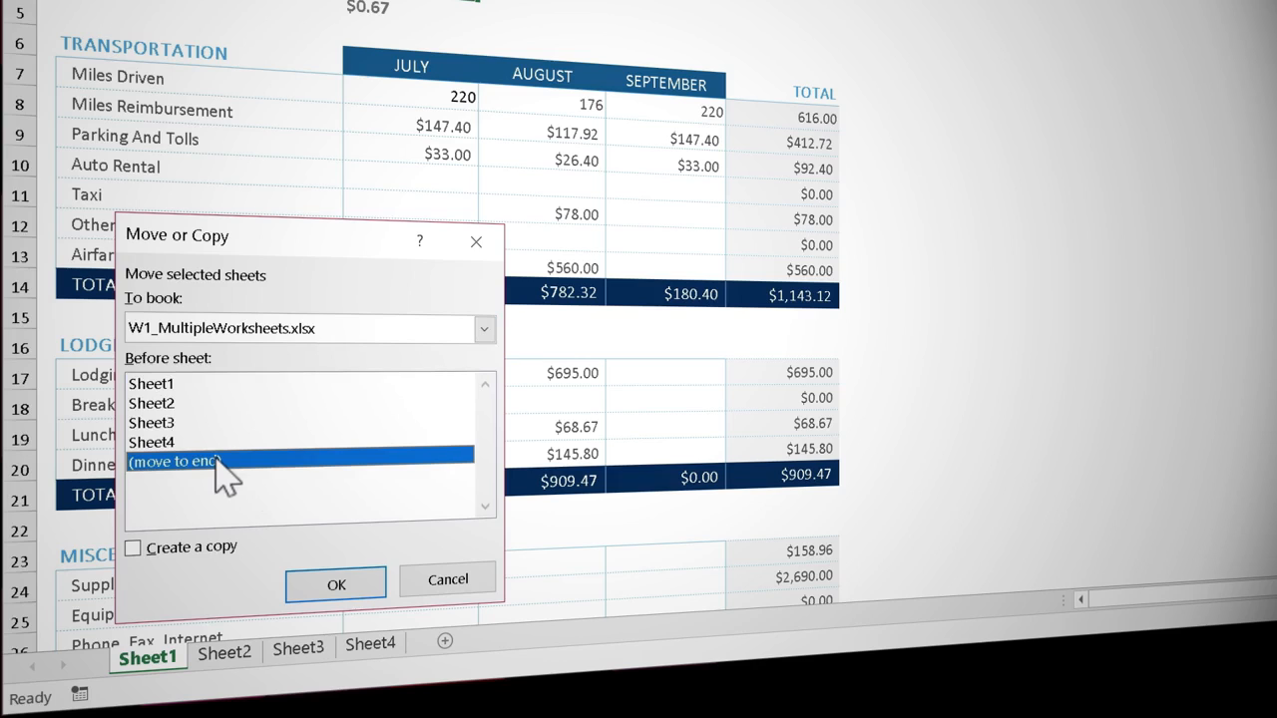
click(141, 555)
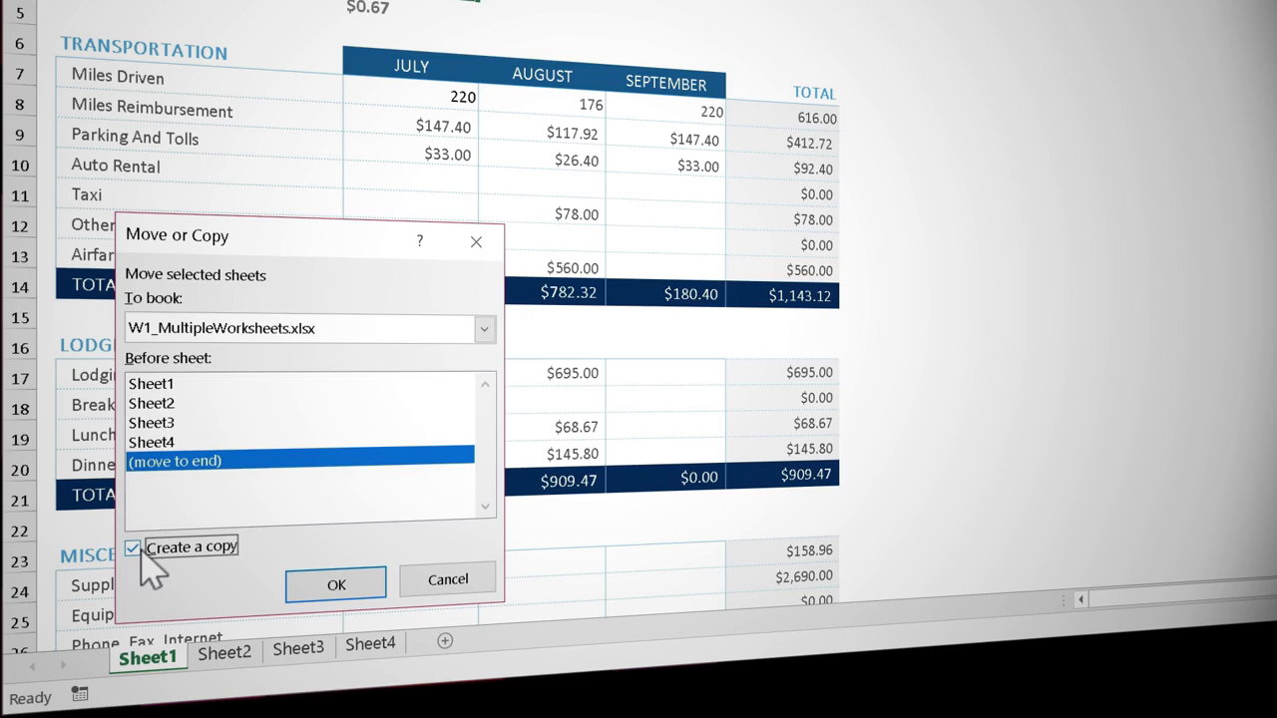
click(357, 587)
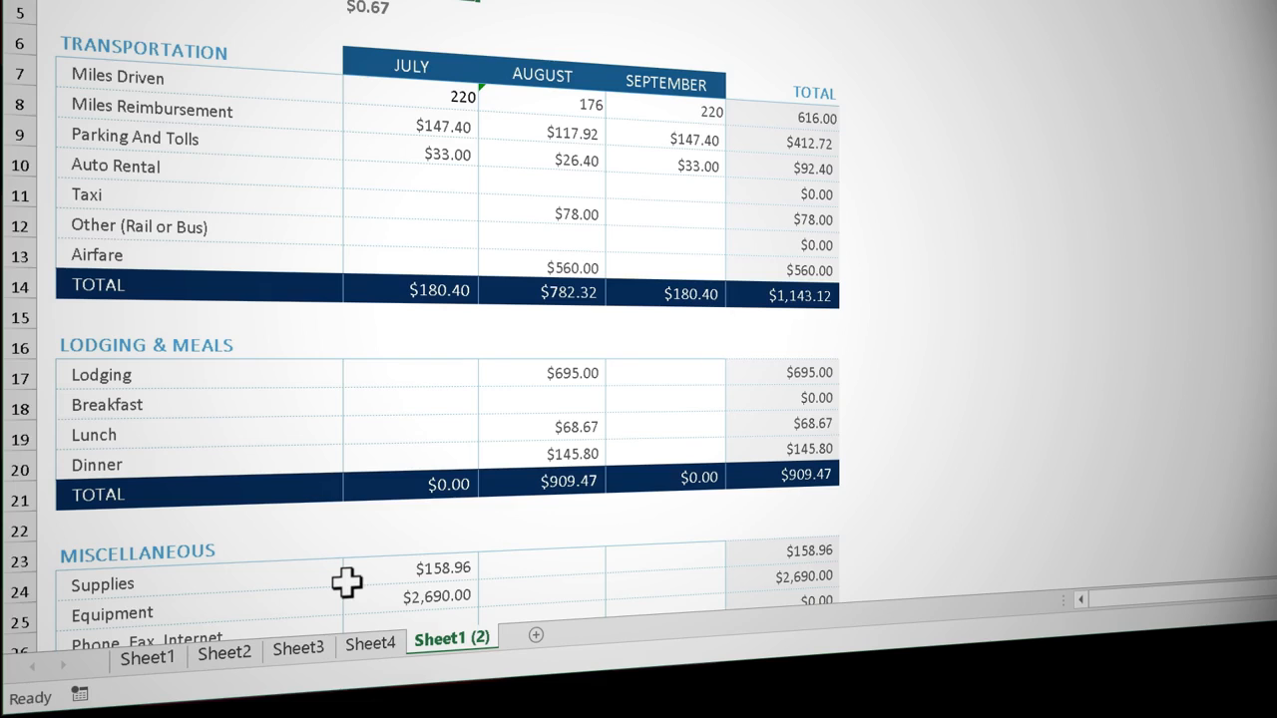
click(160, 666)
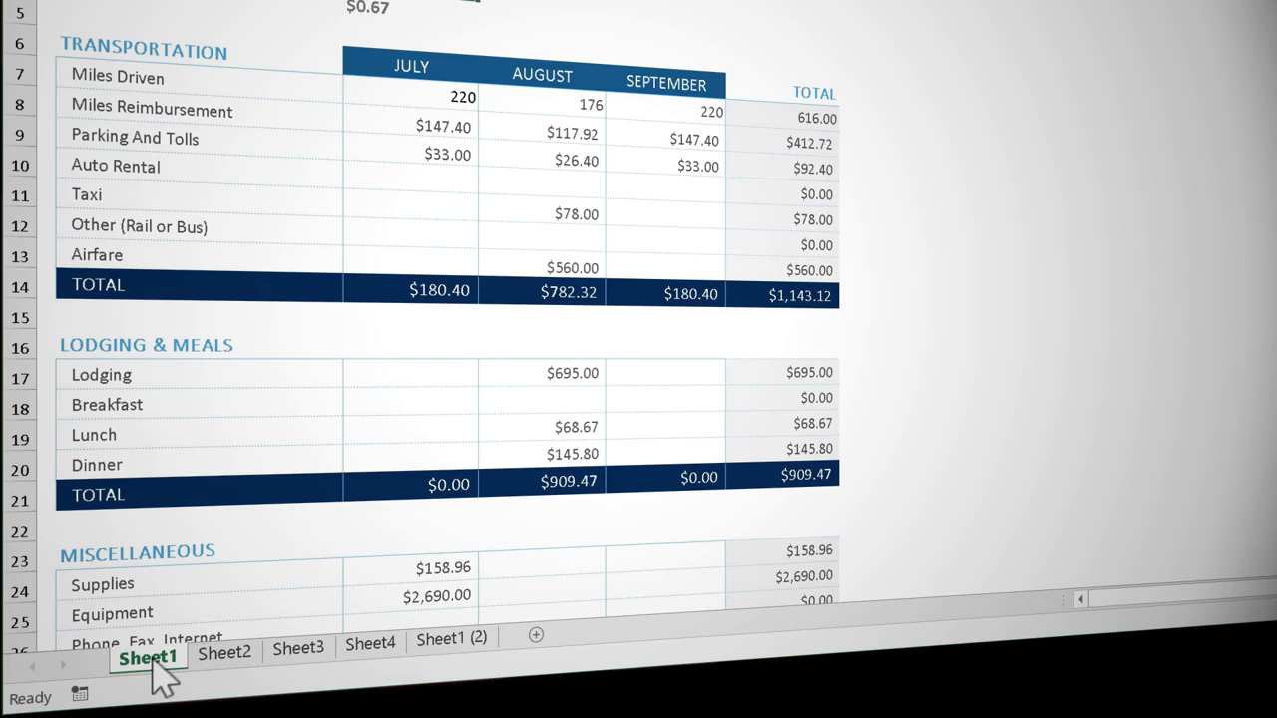
drag(153, 663, 514, 633)
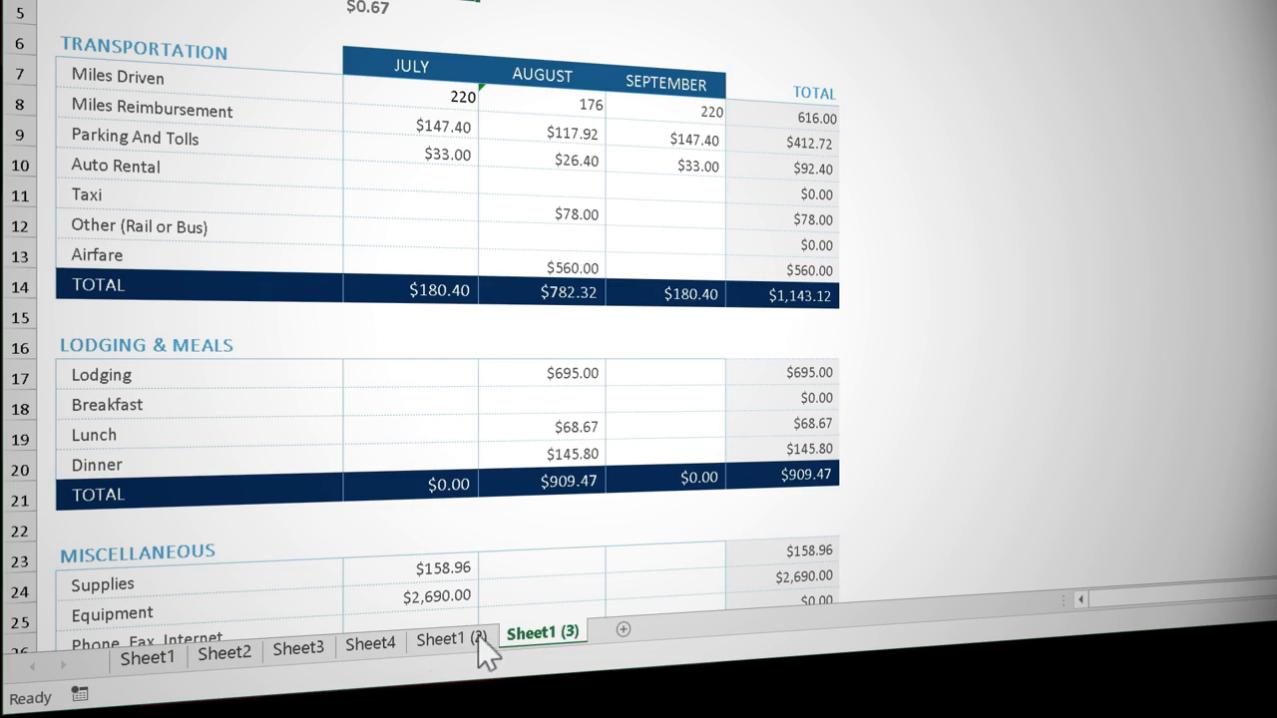
Delete the blank Sheet4 and the copied sheet Sheet1 (2) from the workbook.
click(387, 644)
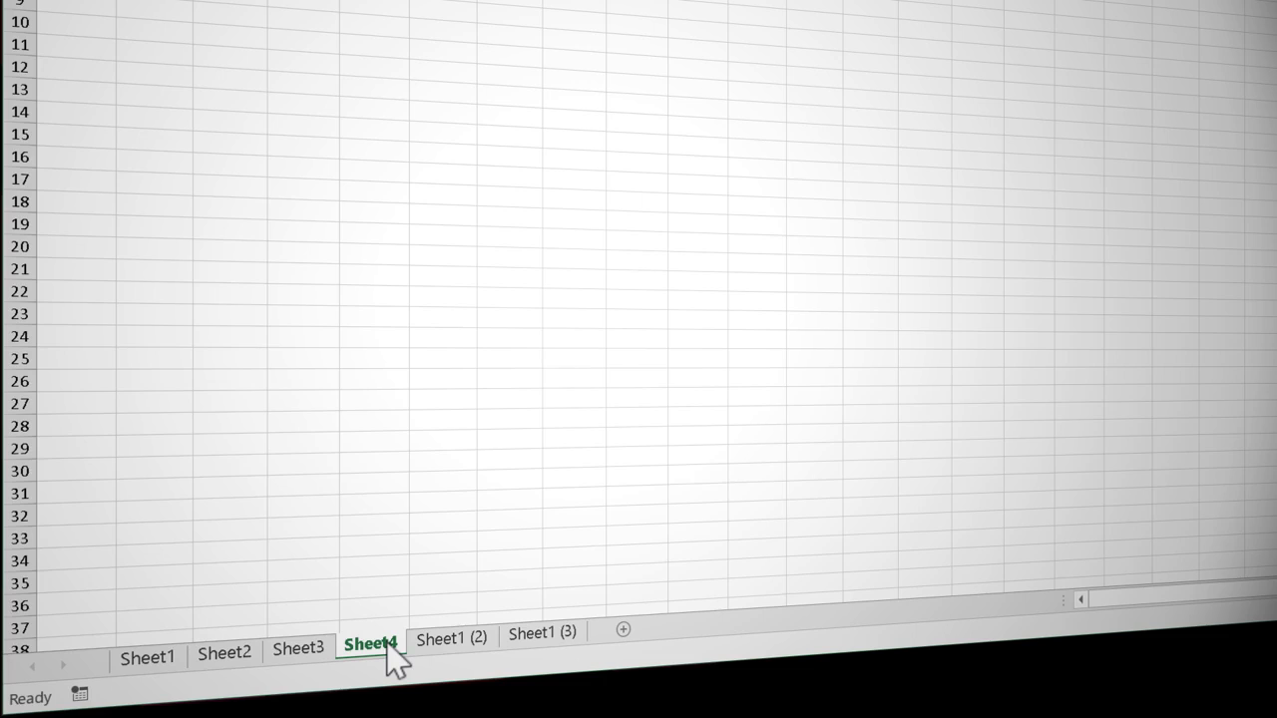
right_click(388, 643)
click(458, 376)
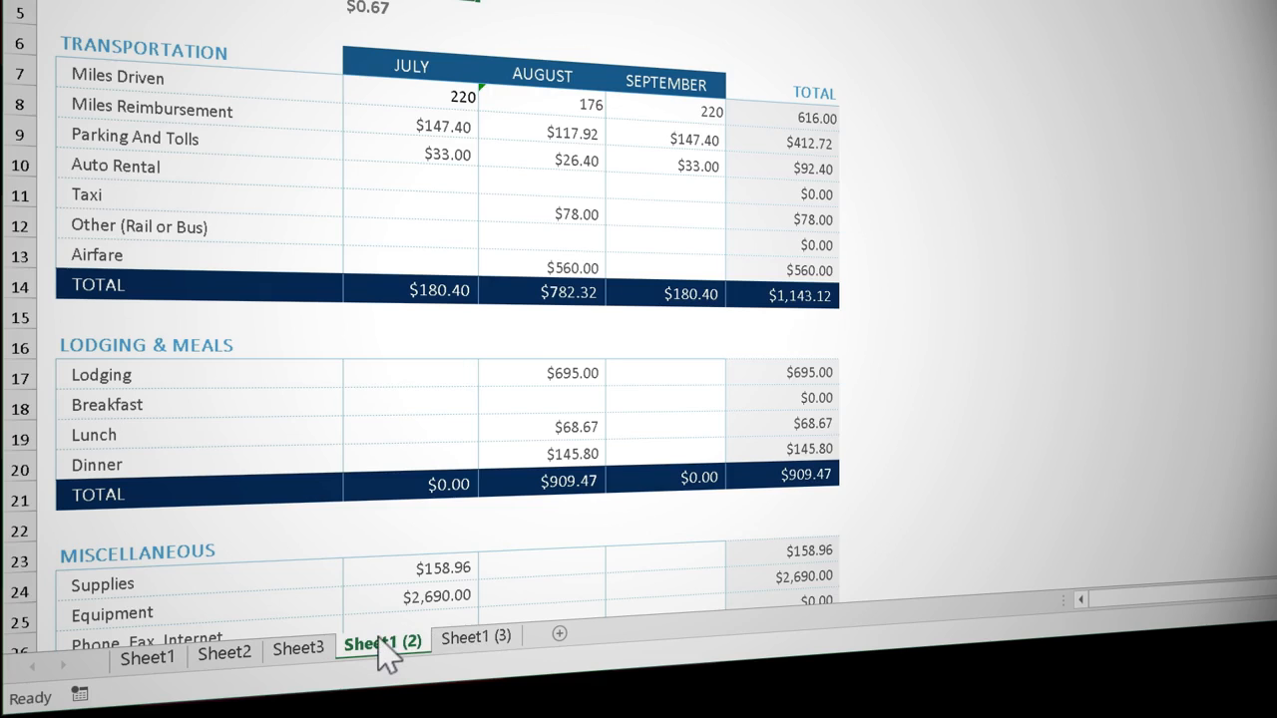
right_click(385, 656)
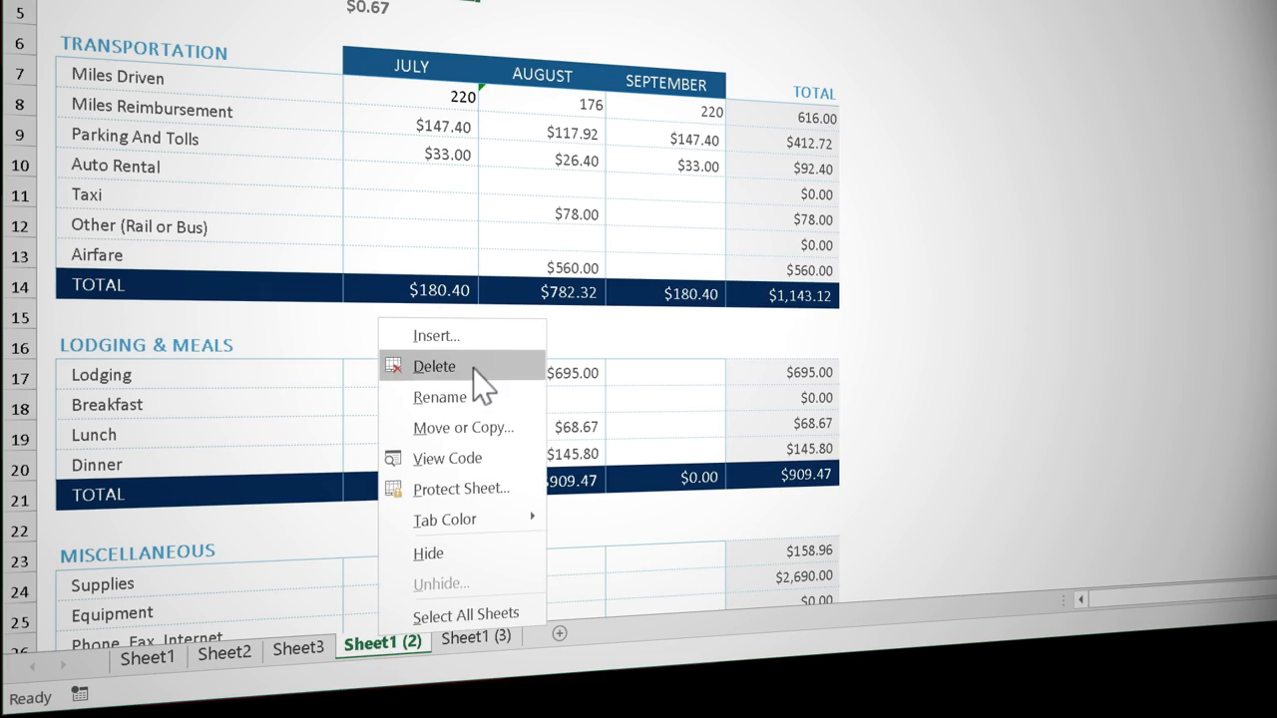
click(439, 366)
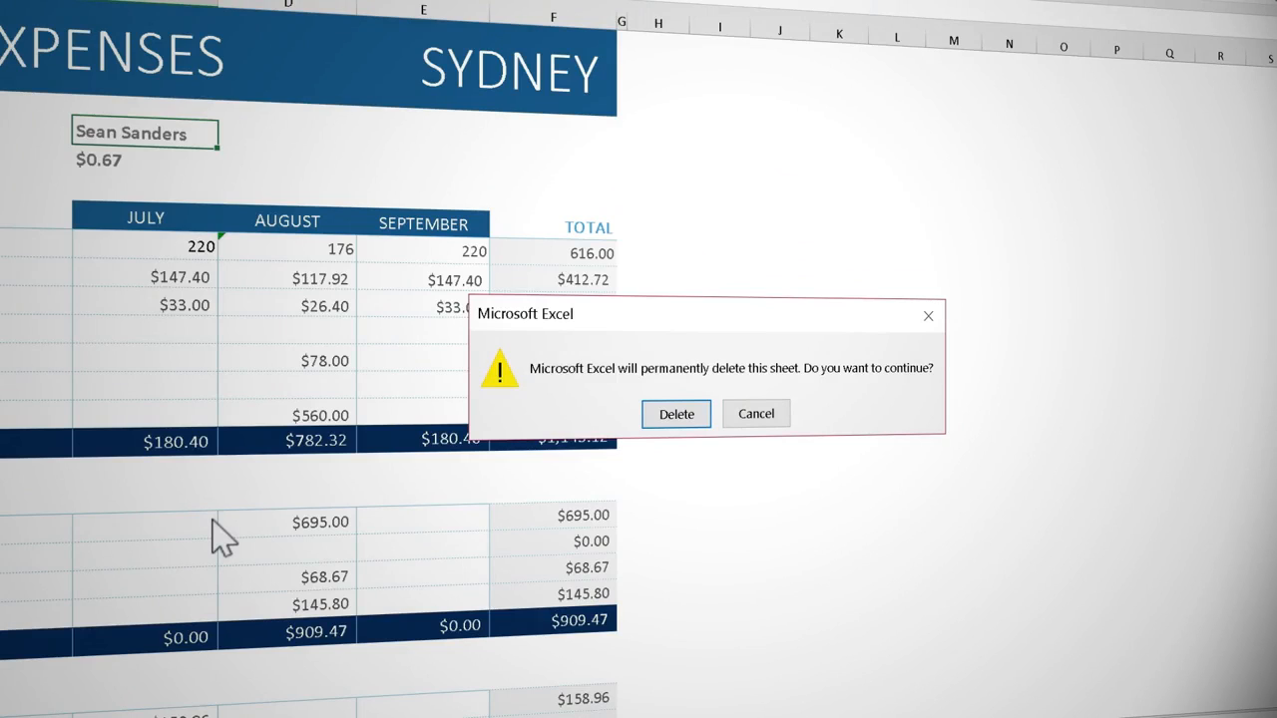
click(674, 419)
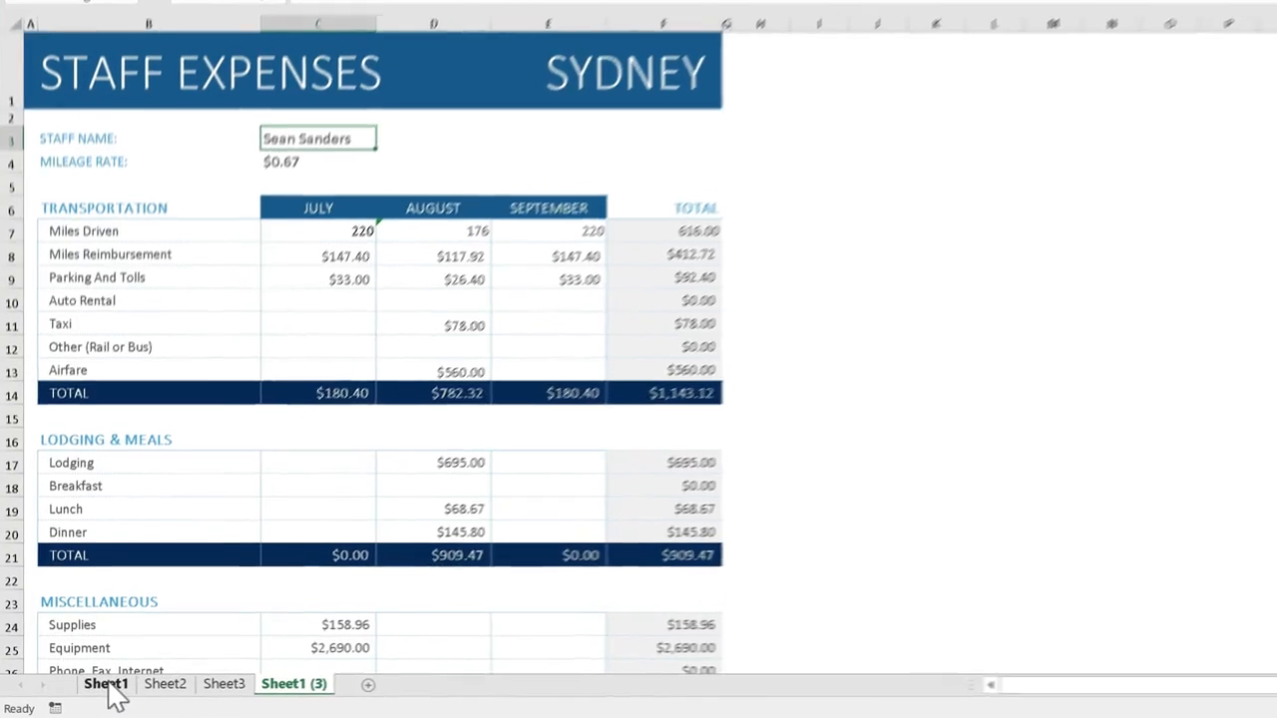
Rename Sheet1, Sheet2 and Sheet3 with the first name of the staff member whose expenses each one holds.
click(107, 684)
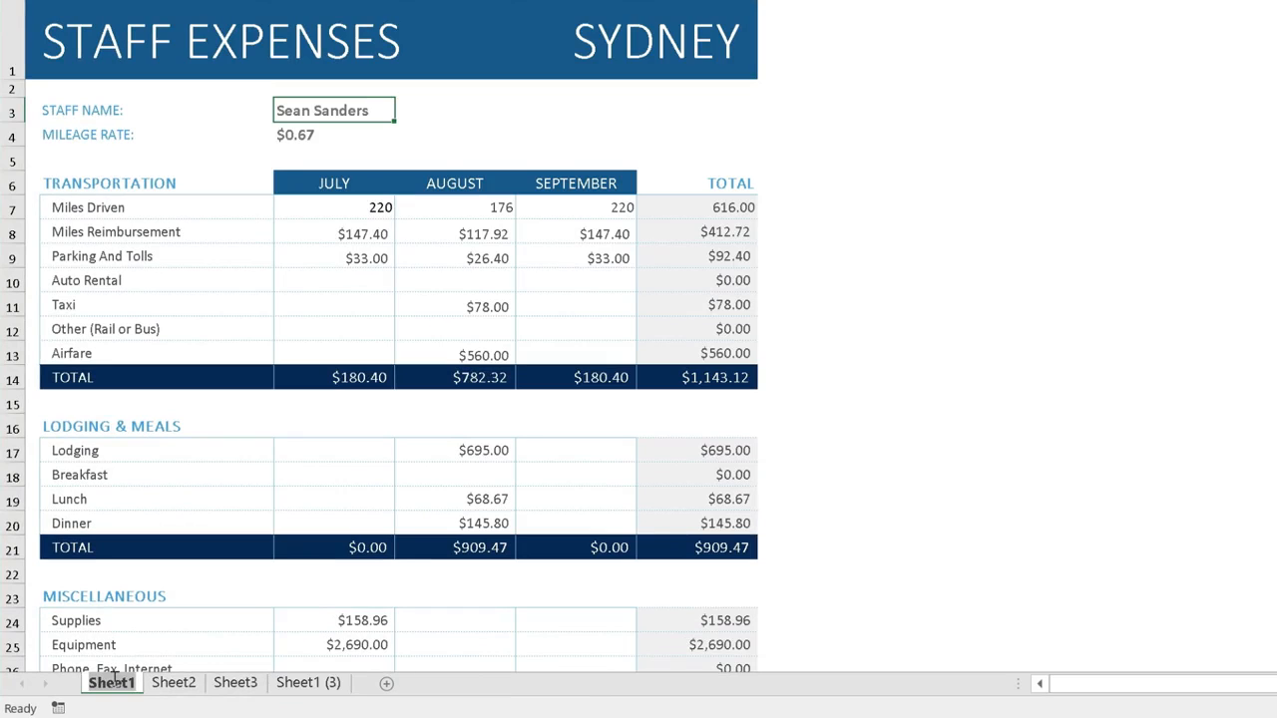
text(Sean)
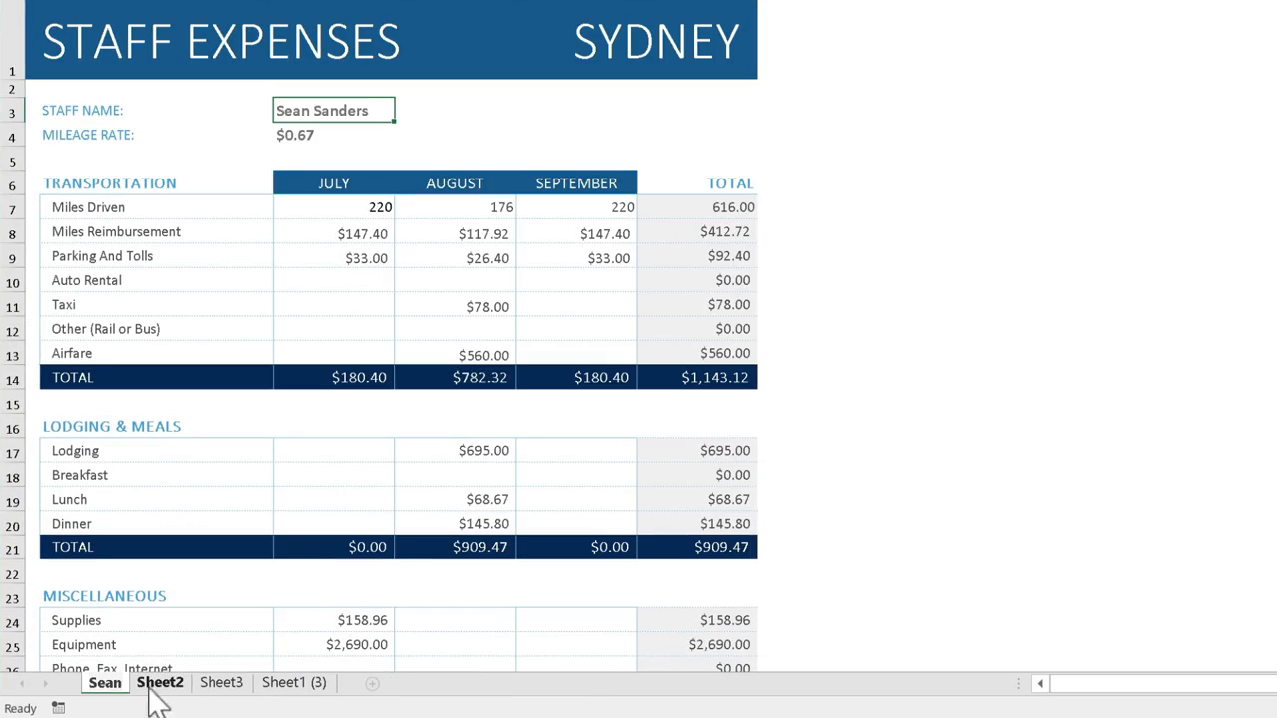
click(163, 684)
text(Uma)
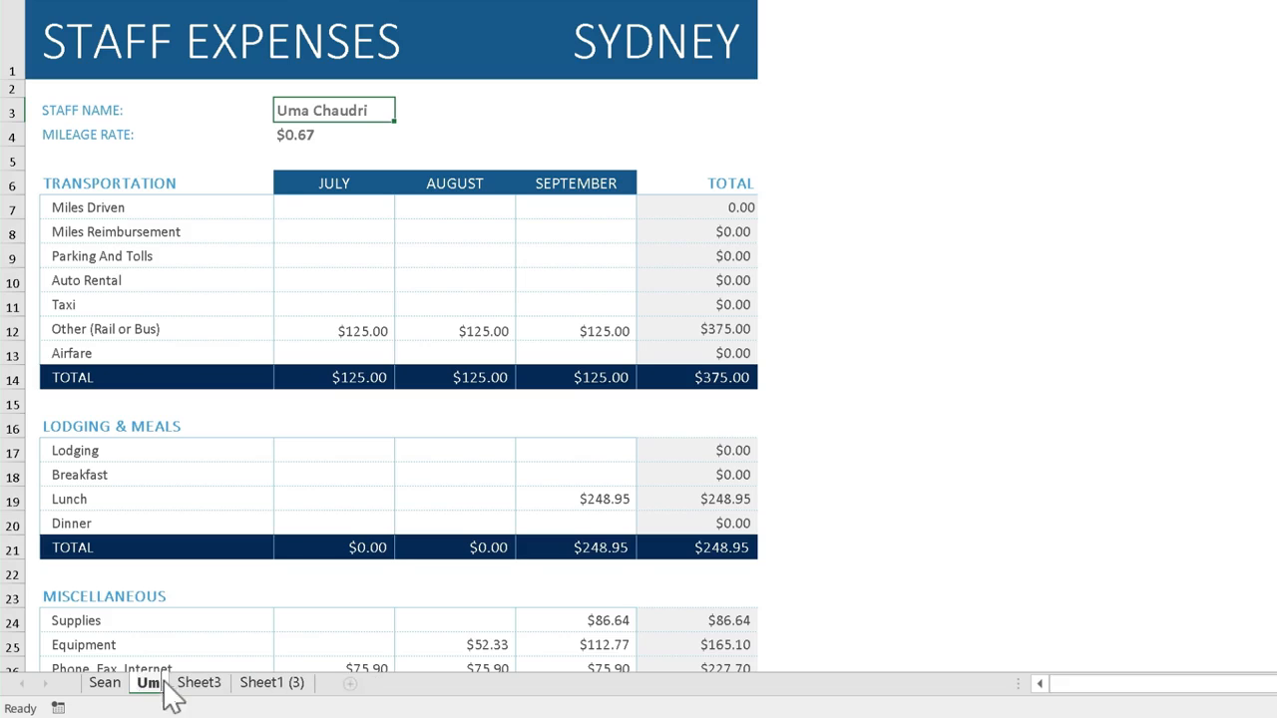
double_click(209, 682)
text(Carlos)
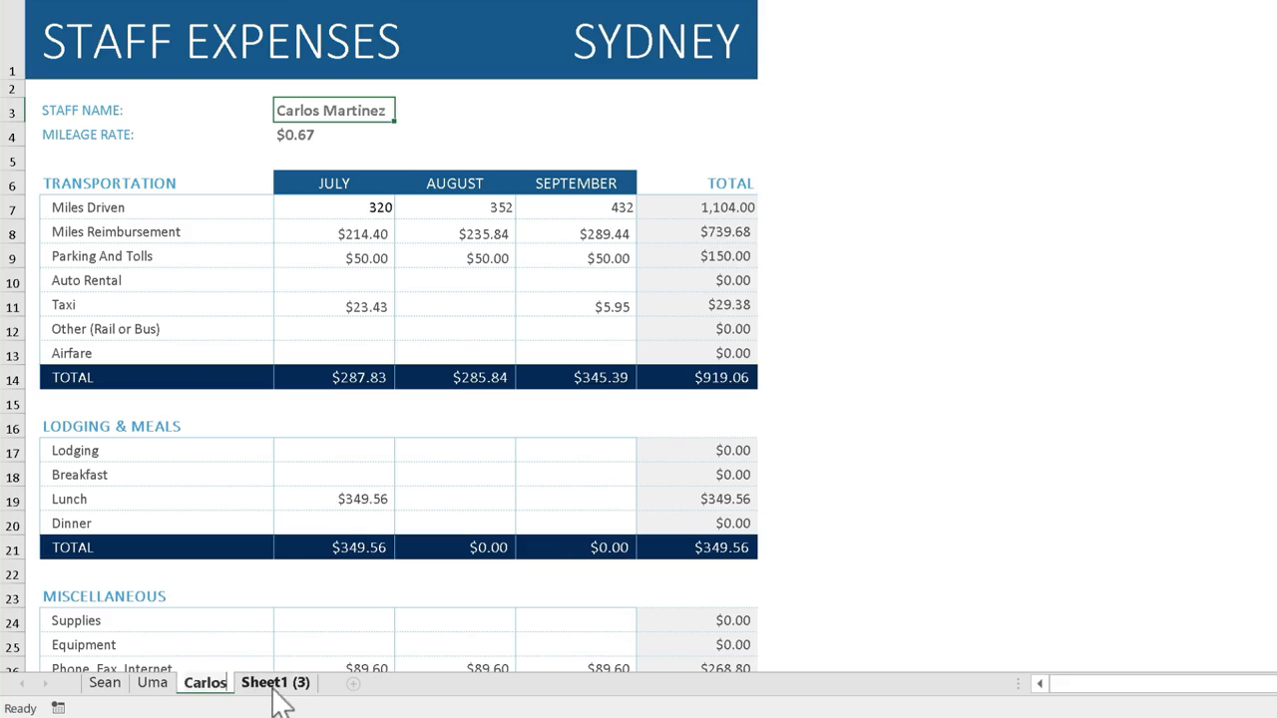
Rename the sheet Sheet1 (3) as HR Q3.
double_click(275, 684)
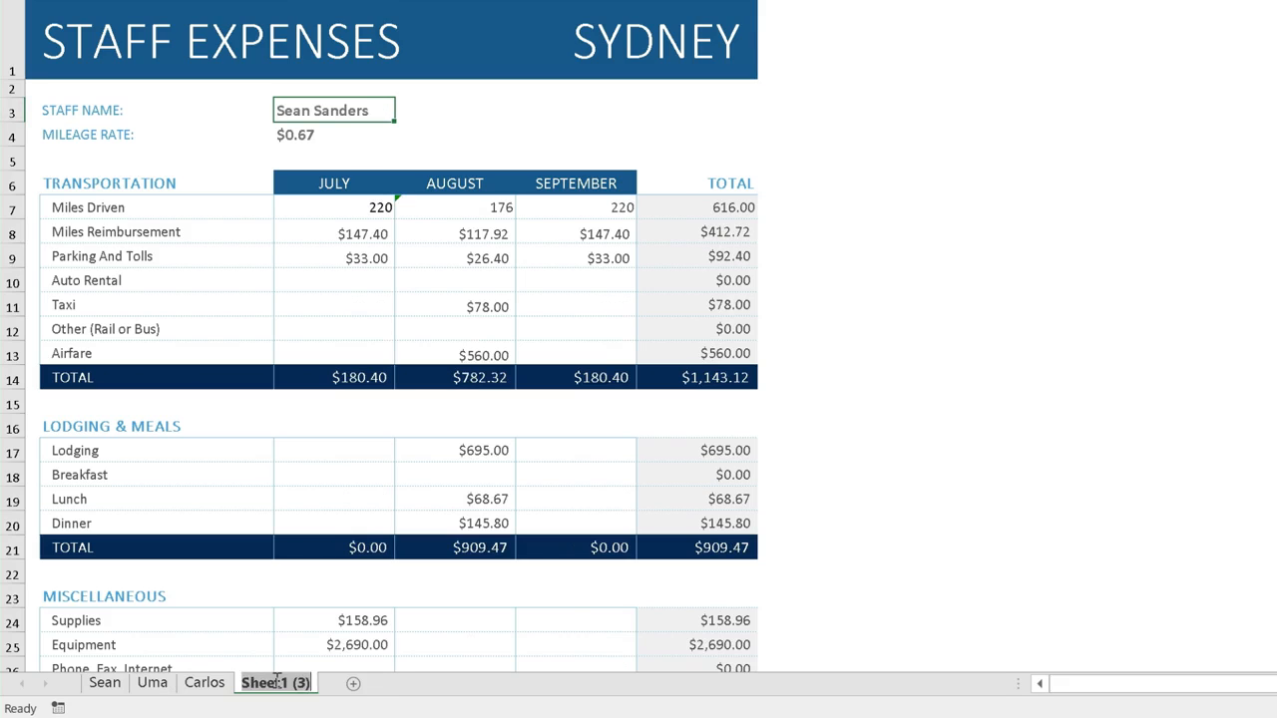
text(HR Q3)
key(Return)
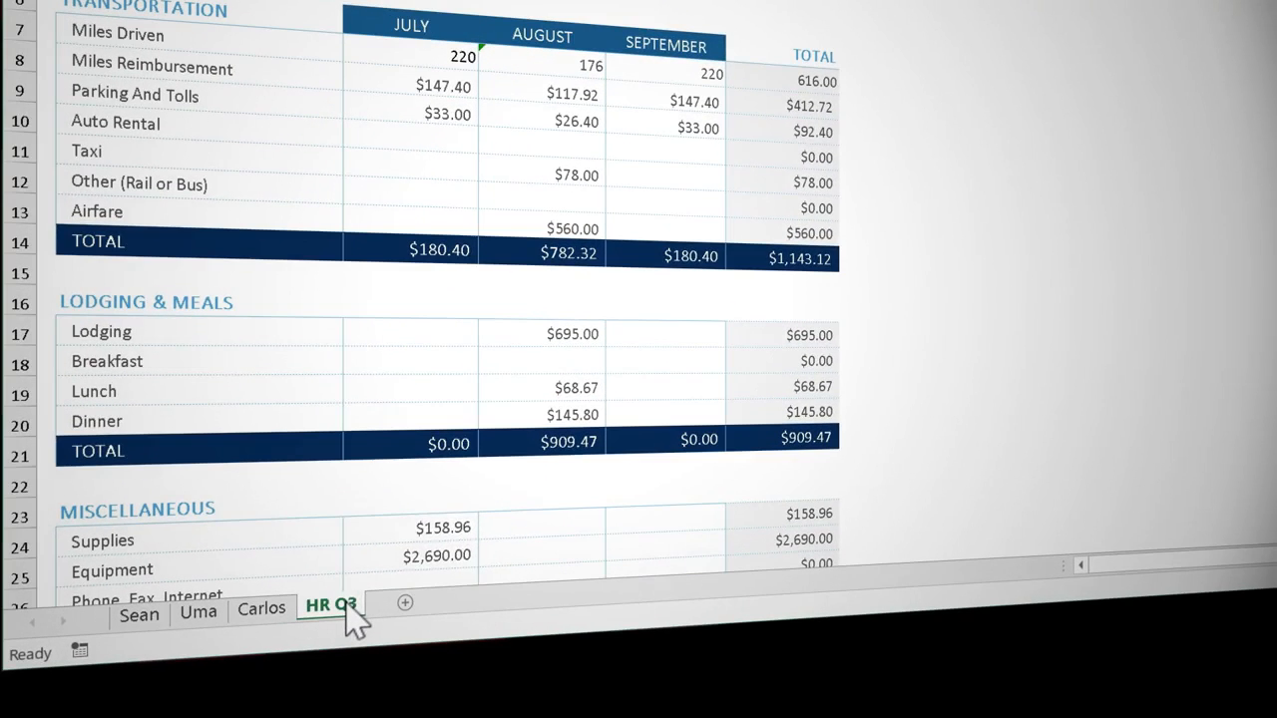
Set the tab color of the HR Q3 sheet to the dark blue theme color.
right_click(278, 688)
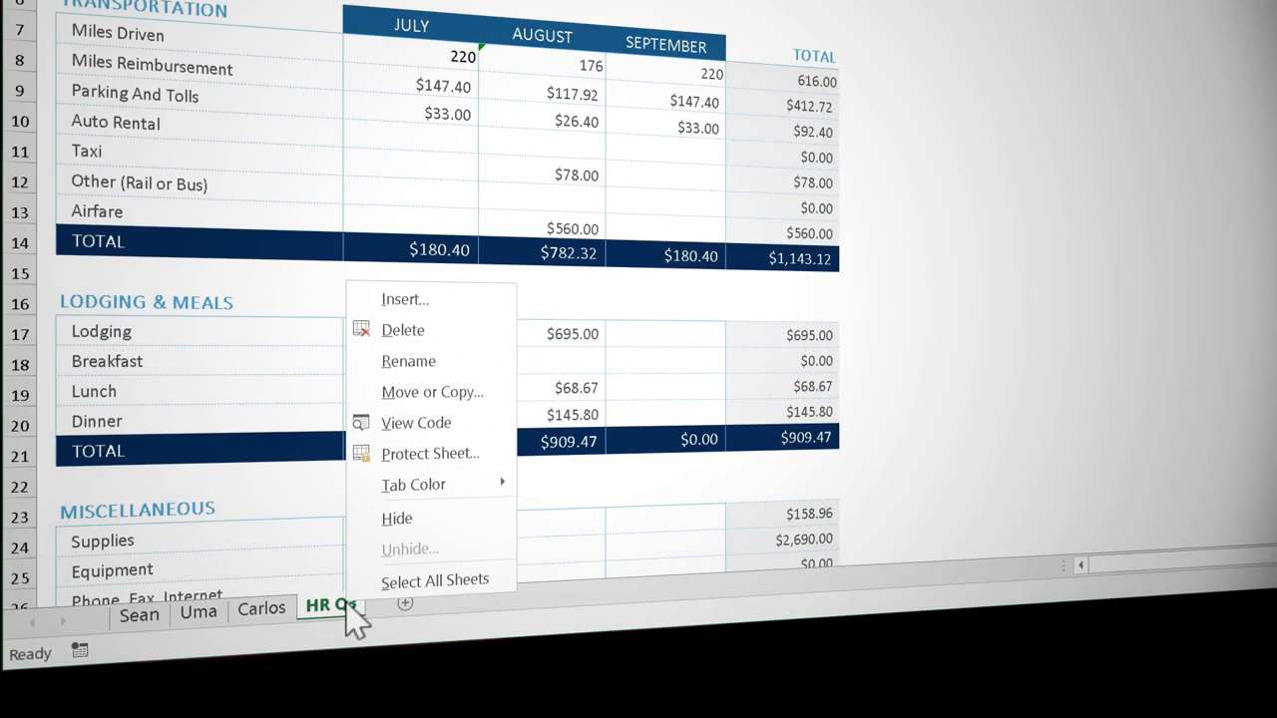
mouse_move(464, 489)
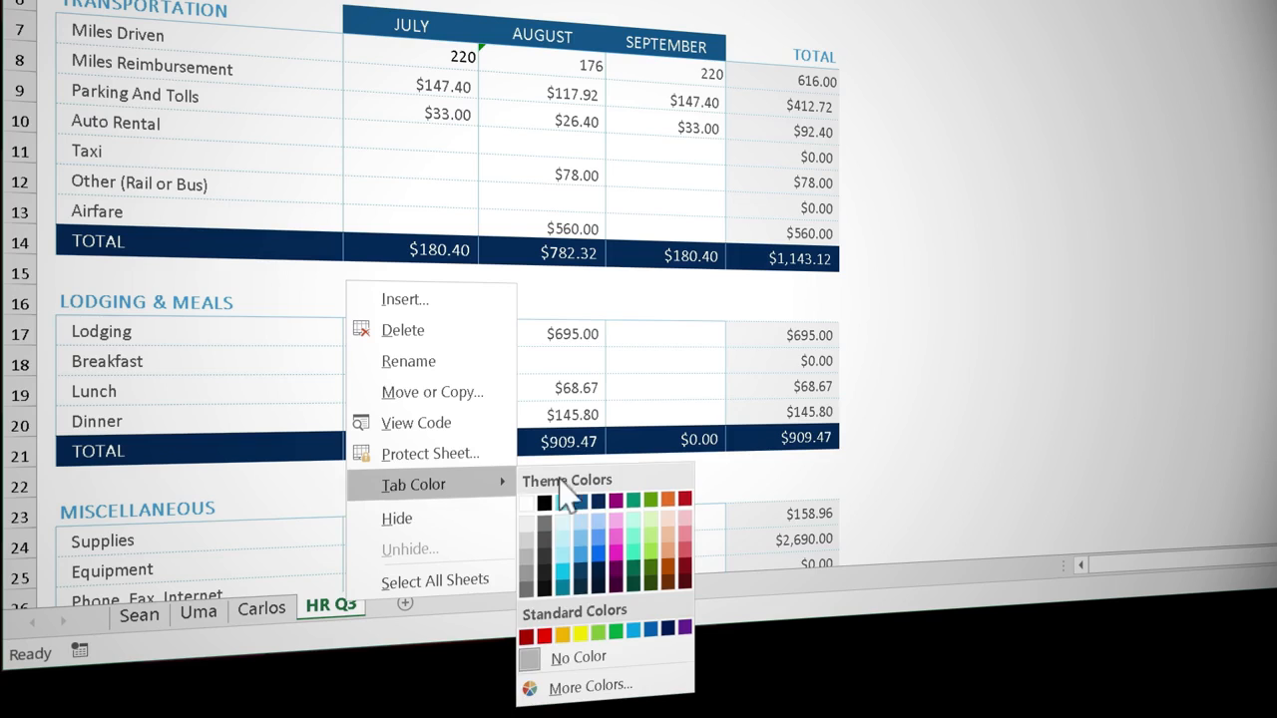
click(596, 503)
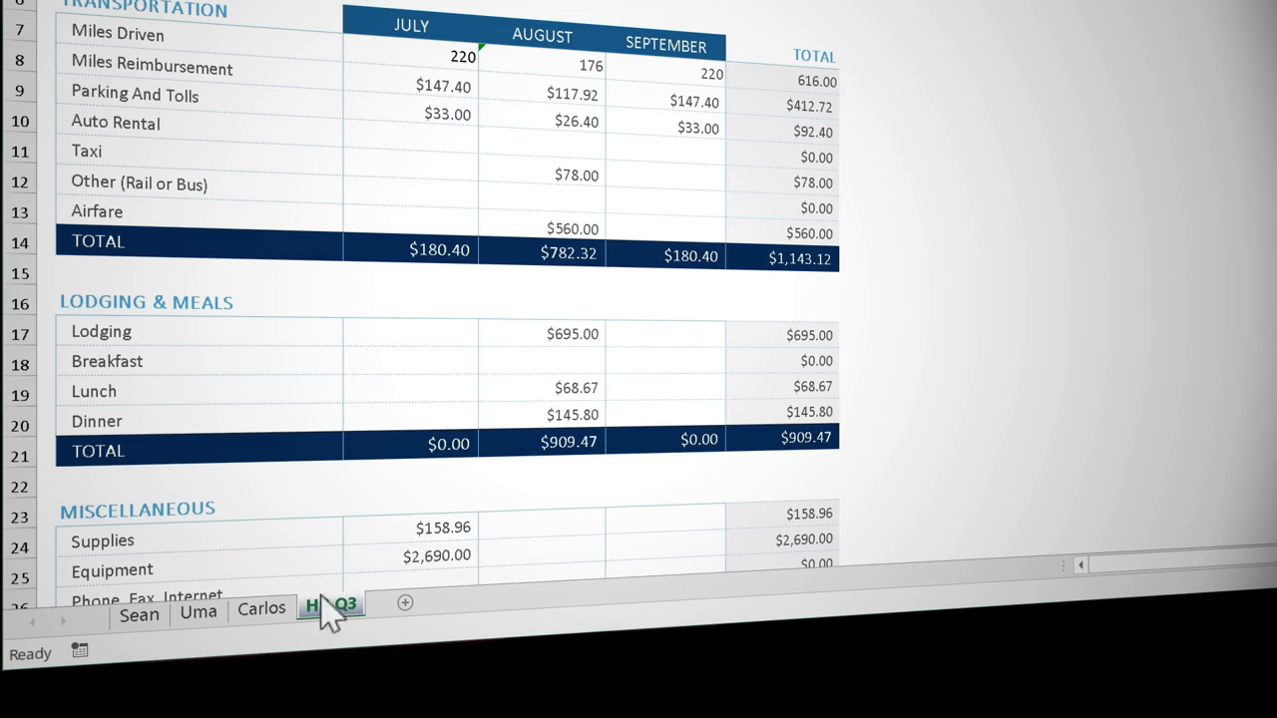
Set the tab color of the third staff member's sheet to the green theme color.
click(273, 606)
right_click(283, 620)
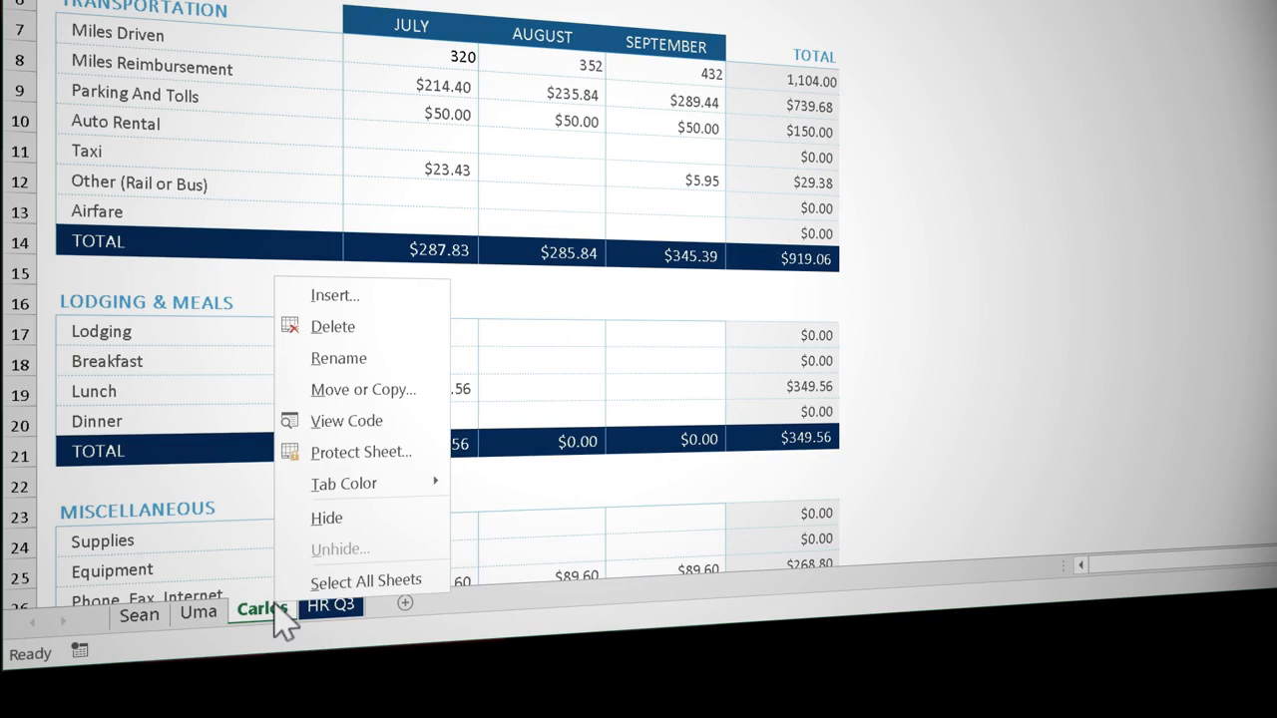
mouse_move(377, 488)
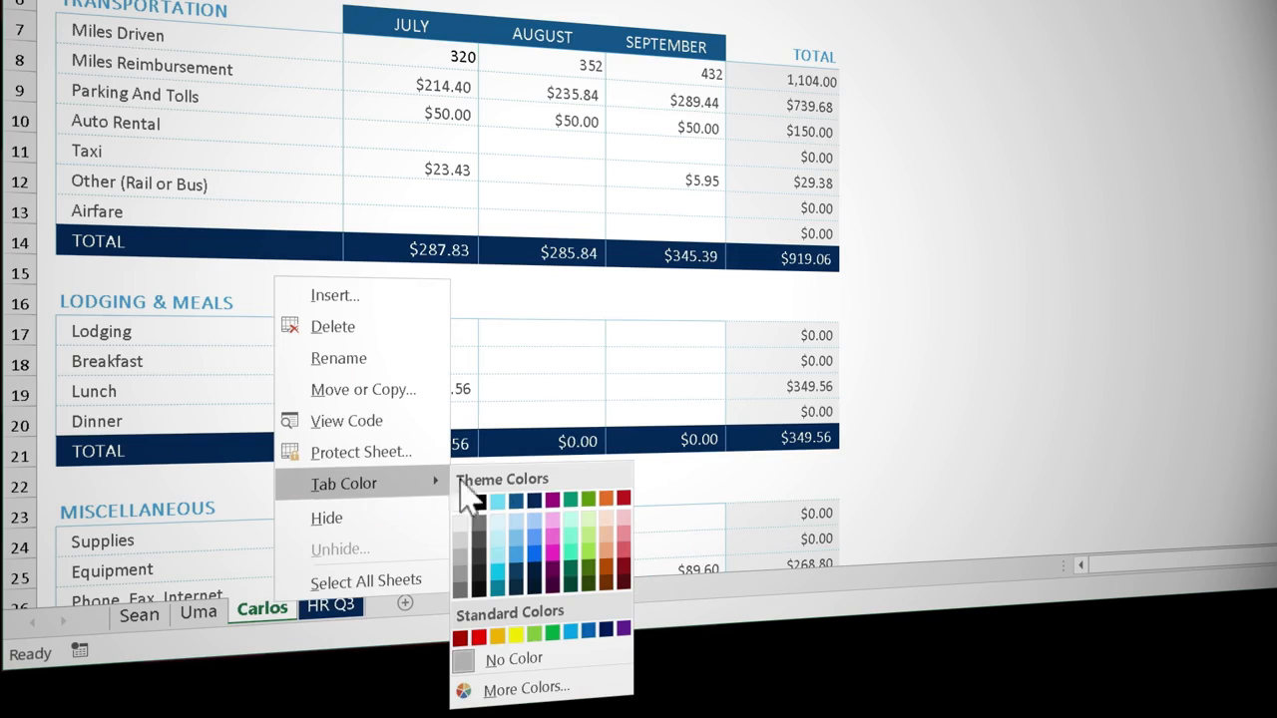
click(571, 498)
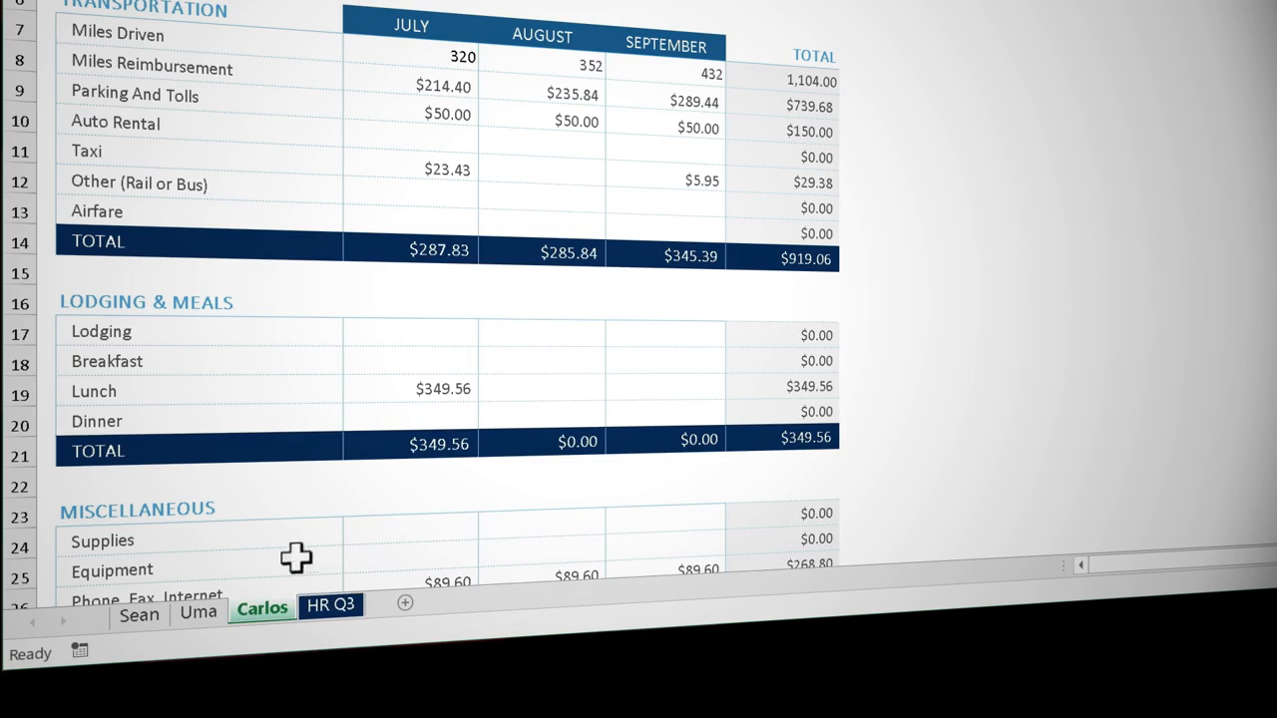
Set the tab color of the second staff member's sheet to the purple theme color.
click(200, 613)
right_click(203, 616)
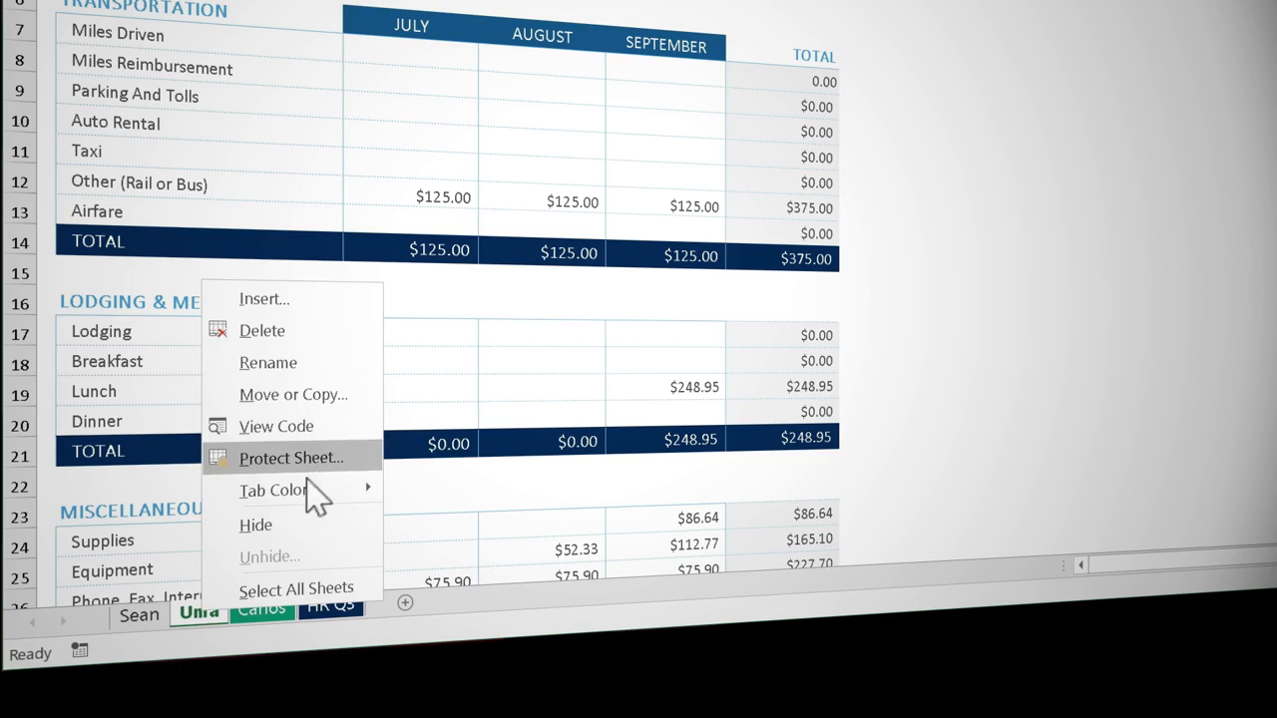
mouse_move(339, 492)
click(489, 511)
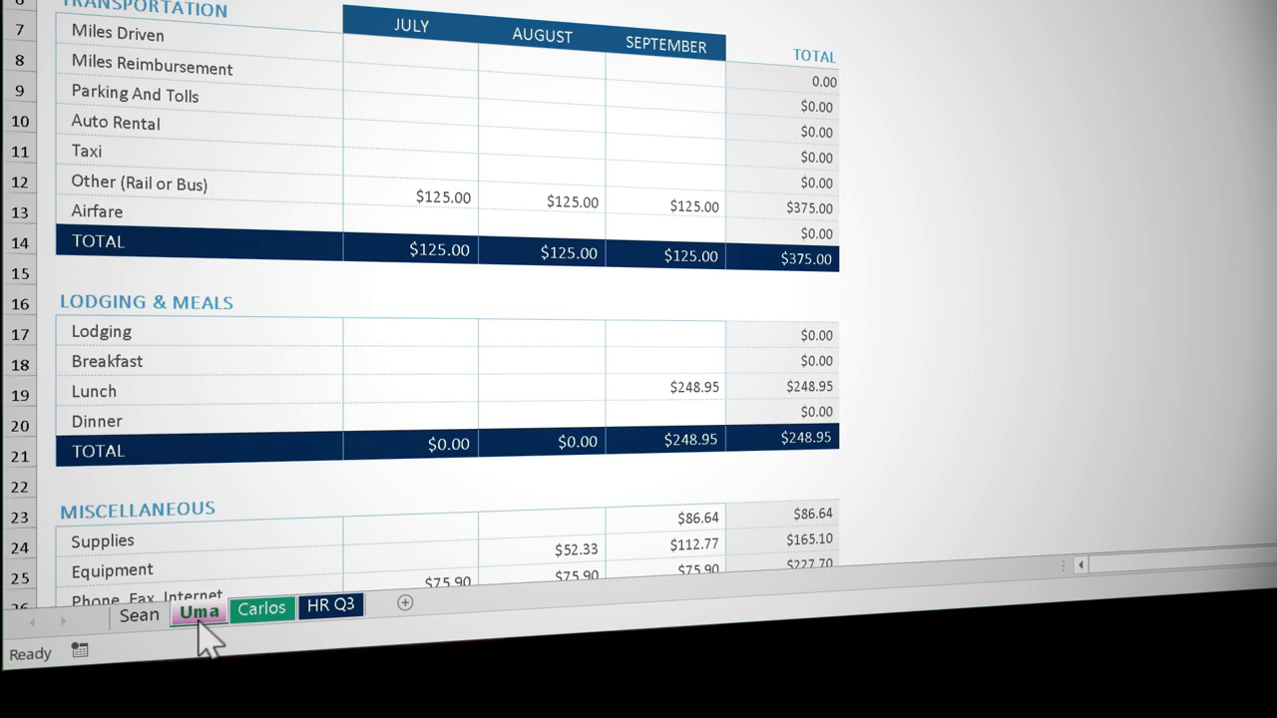
Look over the third staff member's sheet, the HR Q3 sheet and the first staff member's sheet.
click(256, 608)
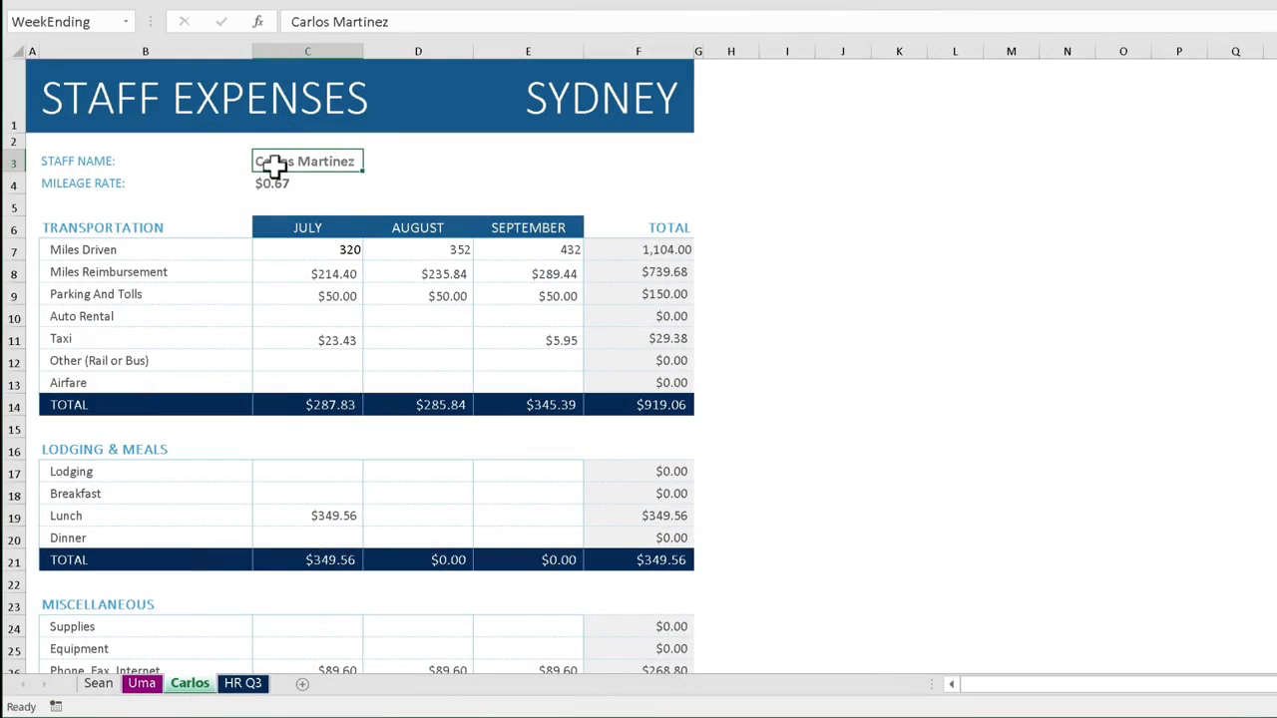
click(255, 687)
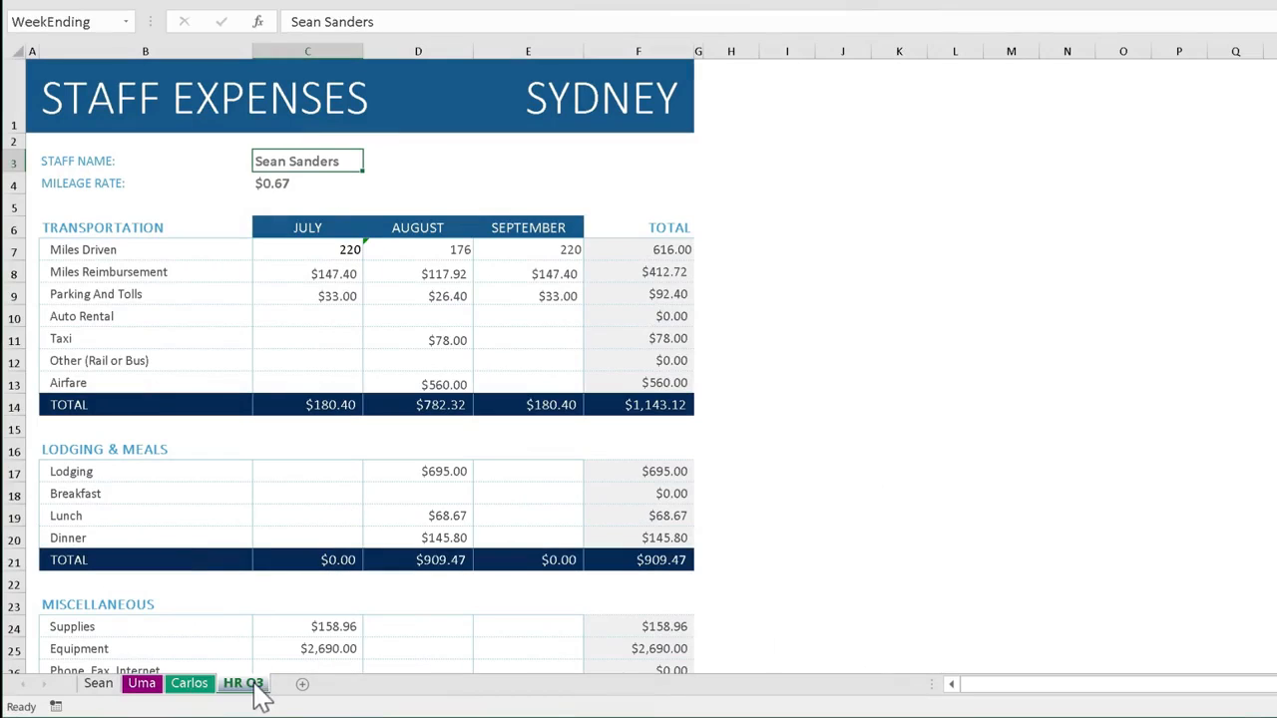
click(109, 688)
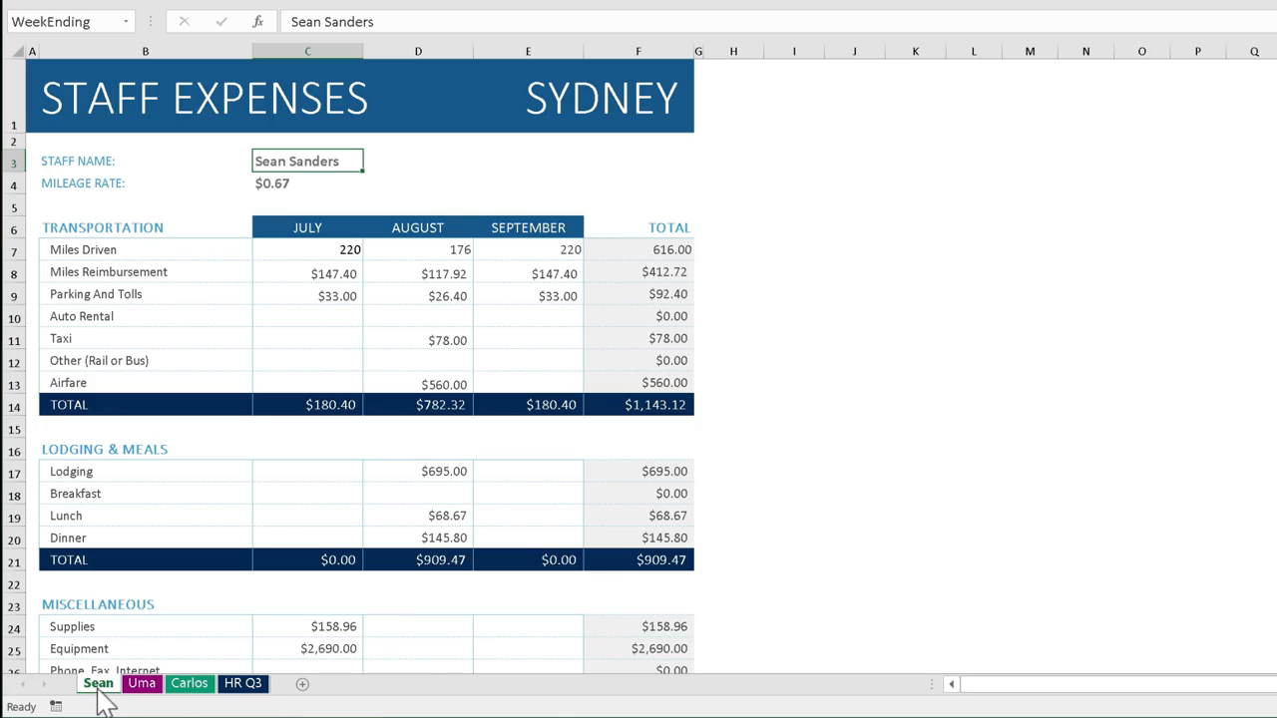
Group all four worksheets and change the title in cell A1 to HR EXPENSES Q3 on all of them at once.
shift+click(244, 686)
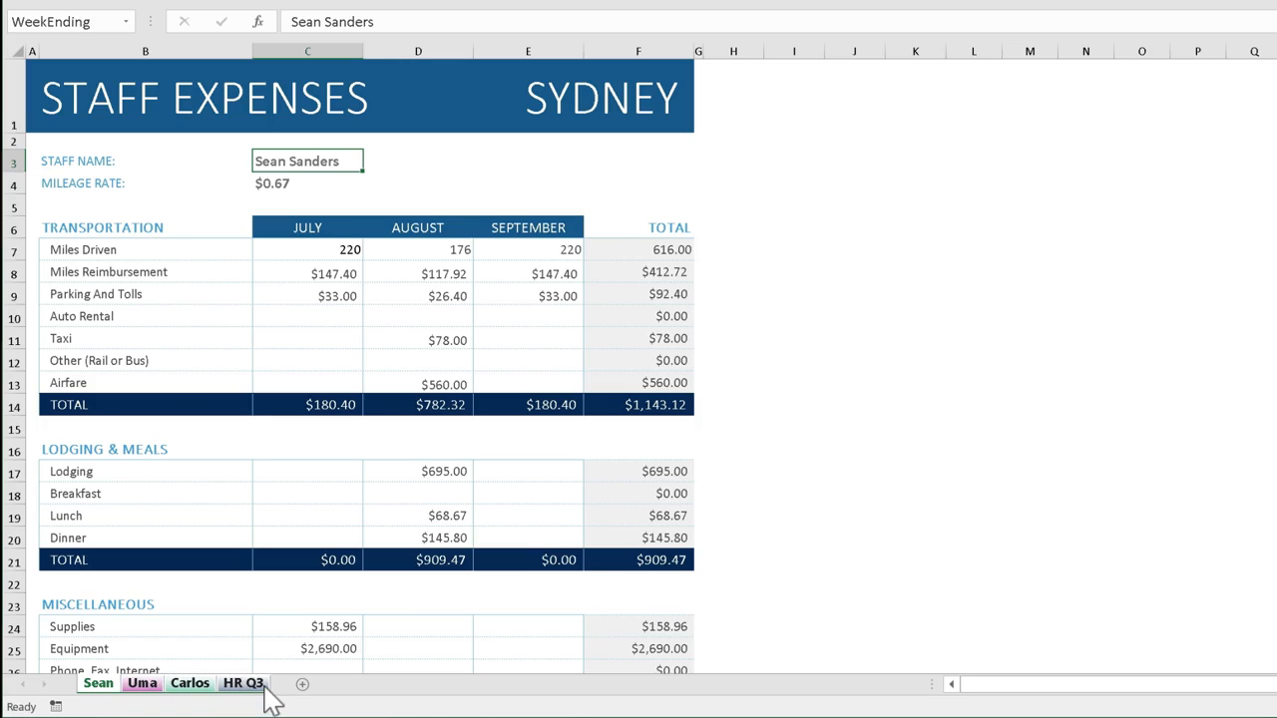
click(36, 116)
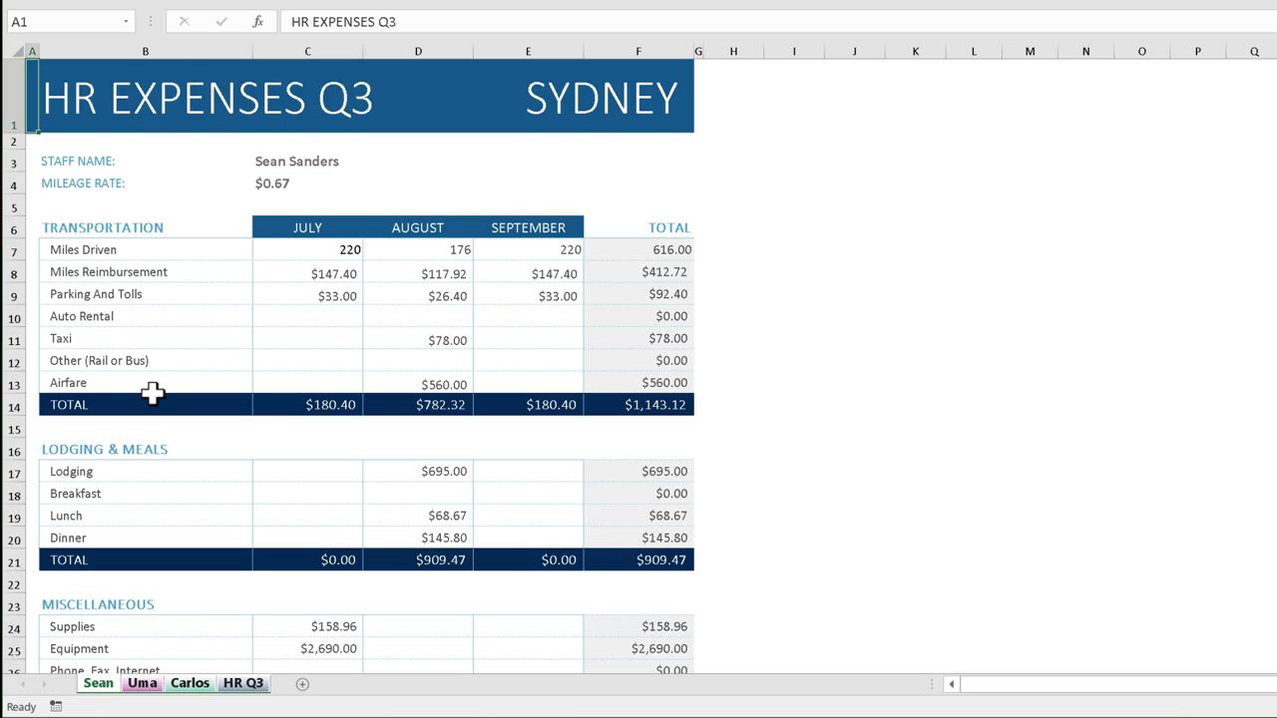
Ungroup the worksheets and check the title on the second and third staff members' sheets and the HR Q3 sheet.
click(148, 685)
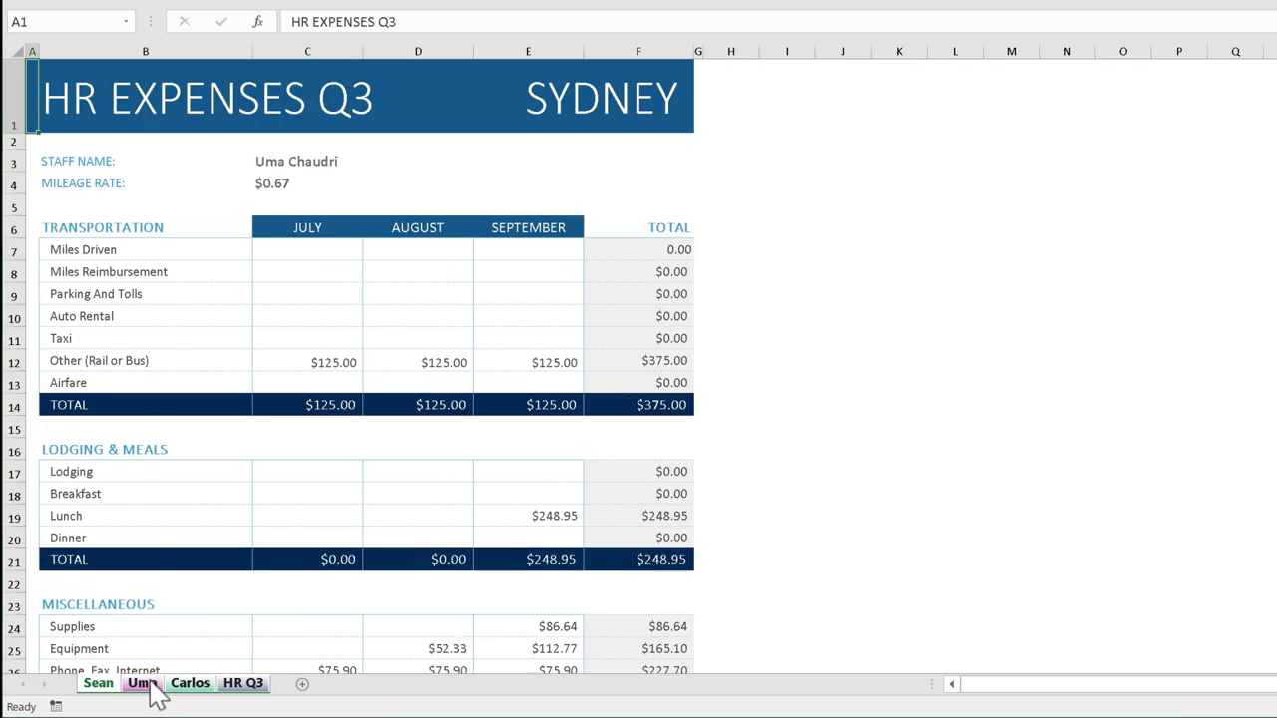
click(150, 684)
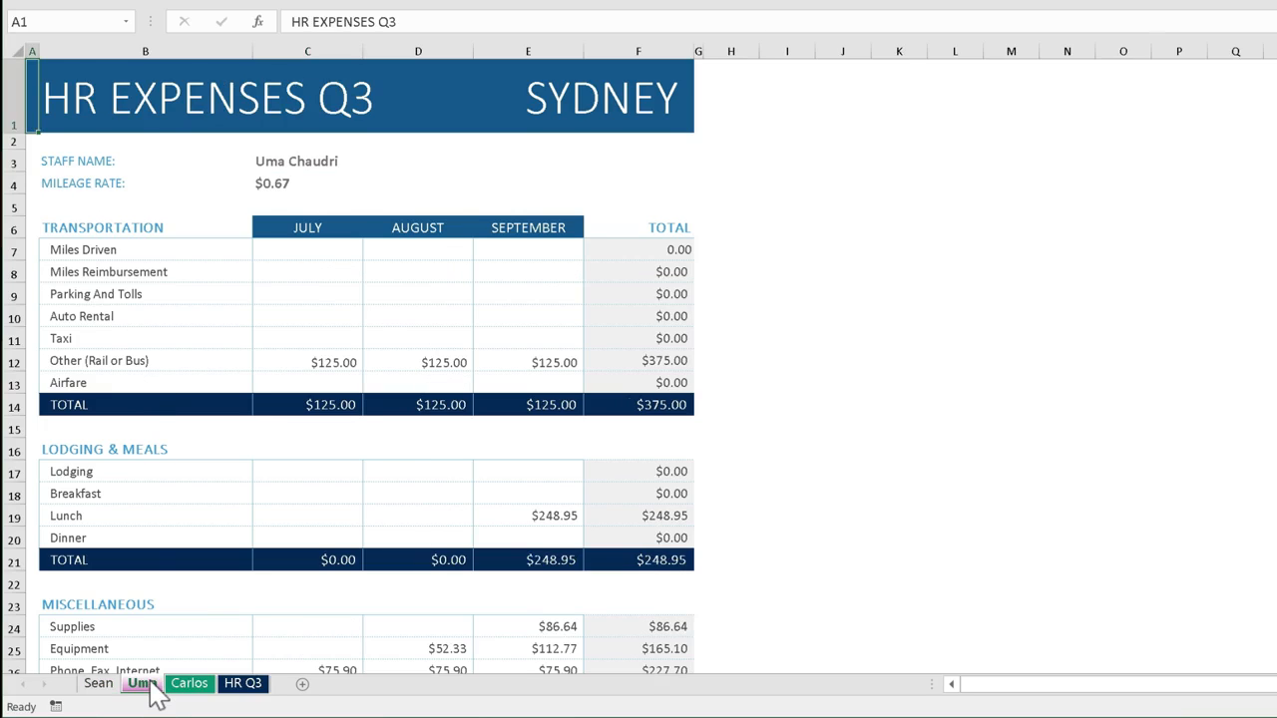
click(199, 686)
click(251, 686)
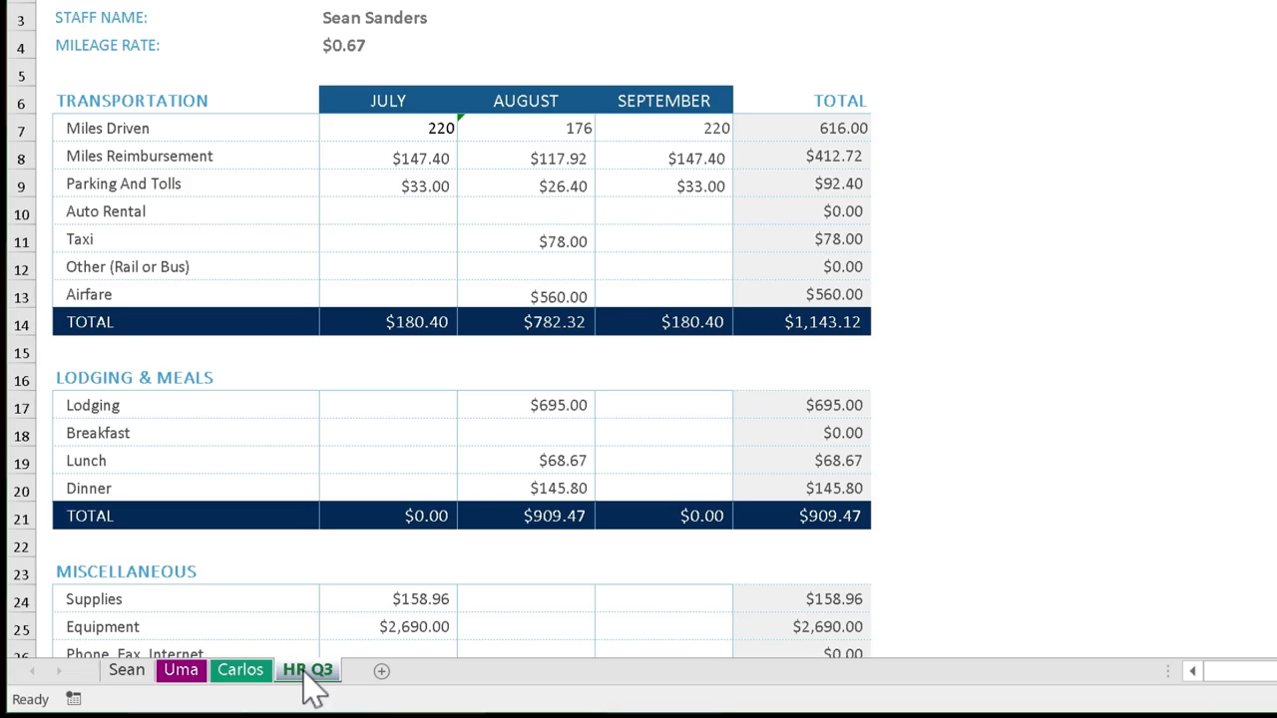
Hide the HR Q3 worksheet and unhide it again.
right_click(312, 687)
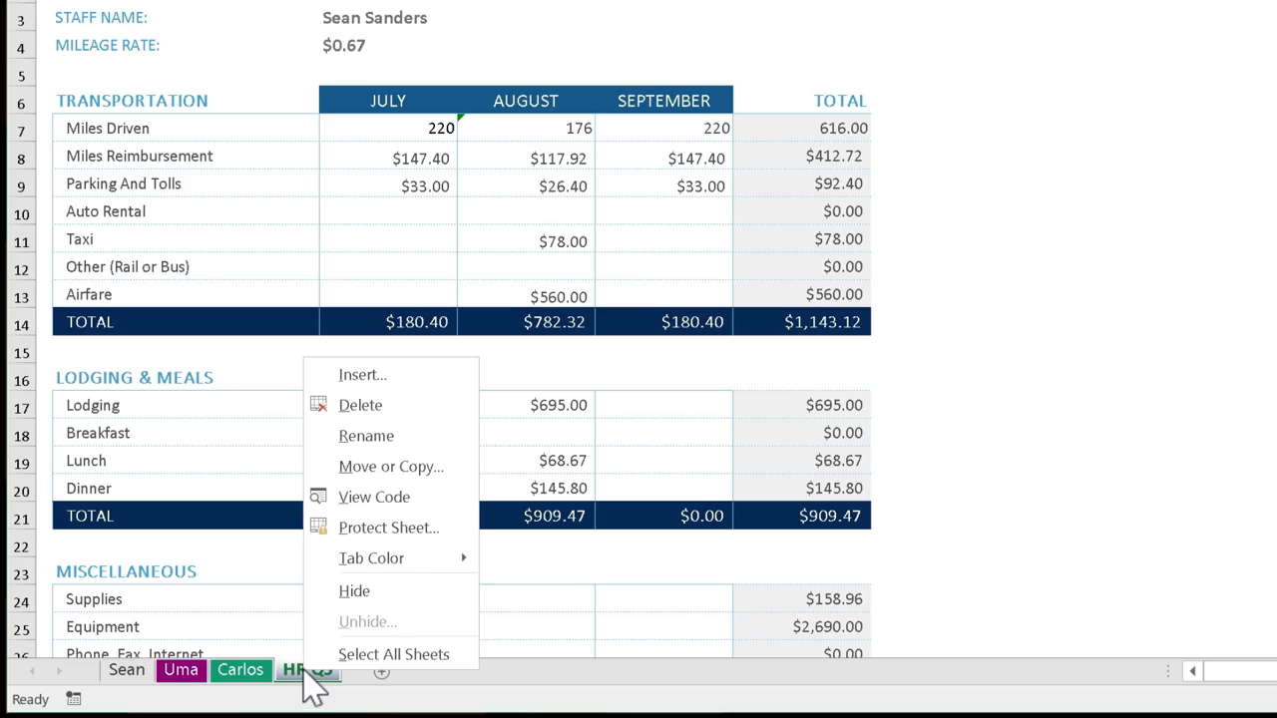
click(354, 591)
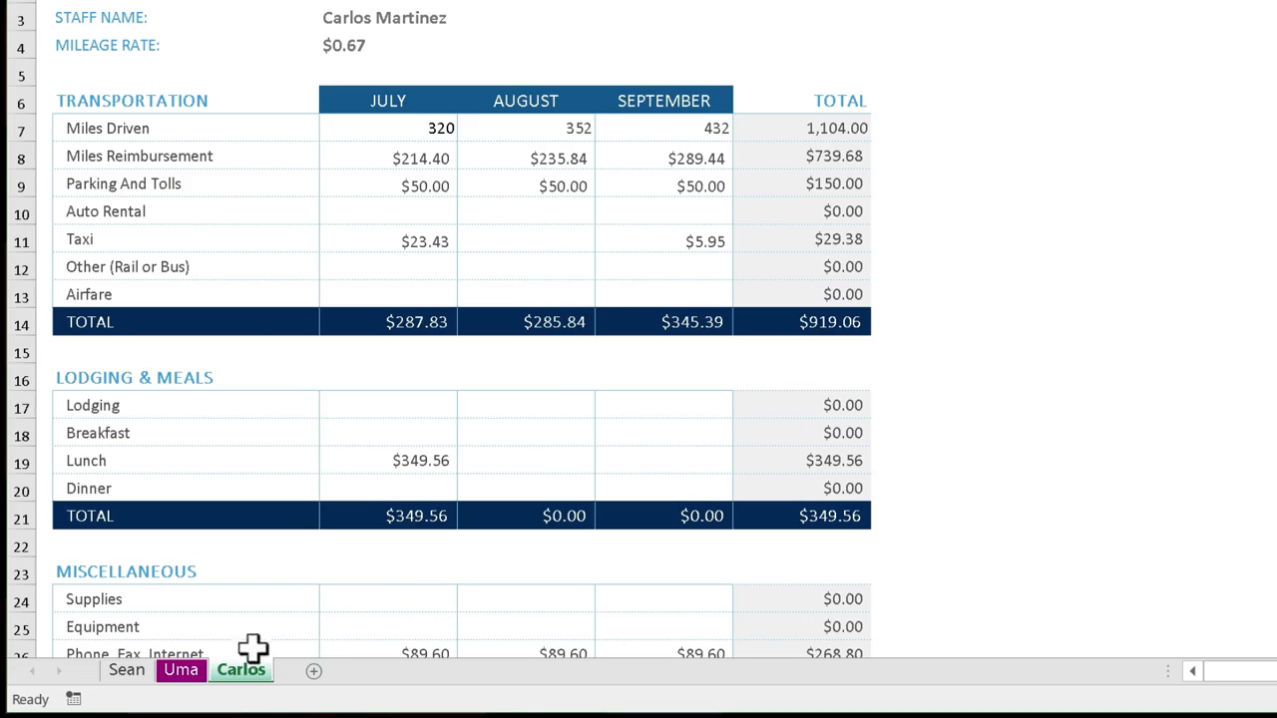
right_click(257, 689)
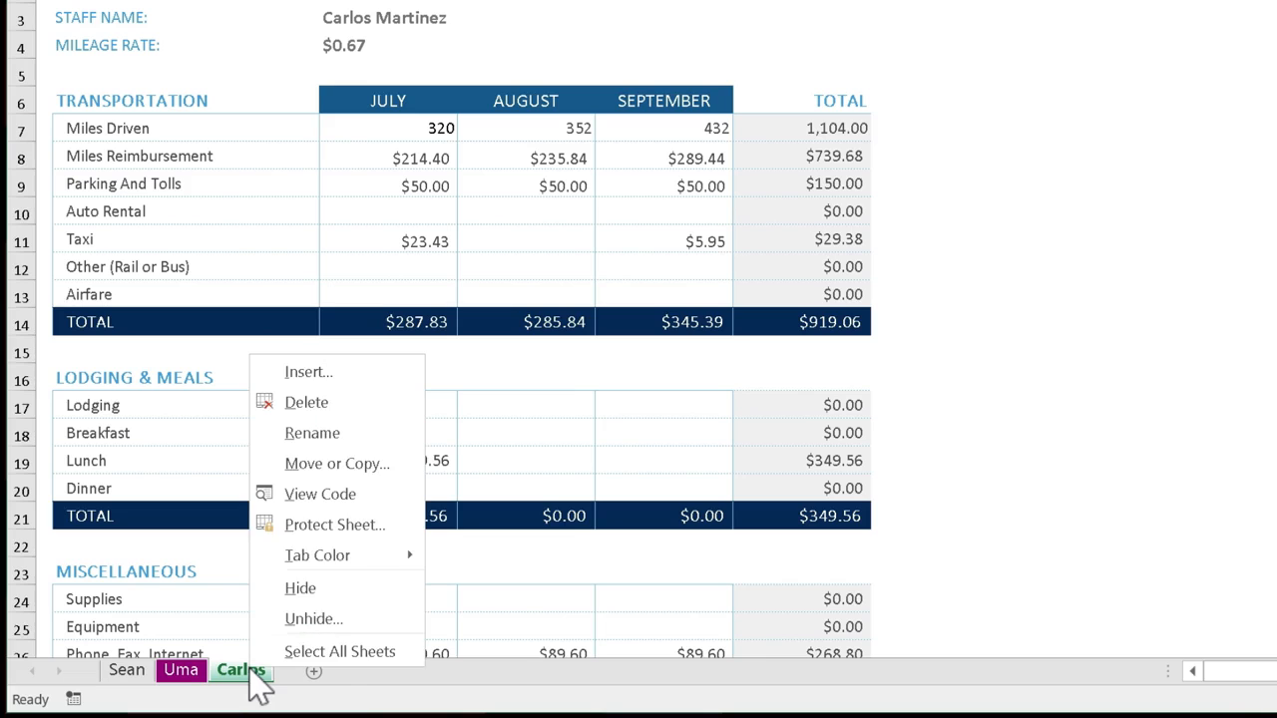
click(317, 619)
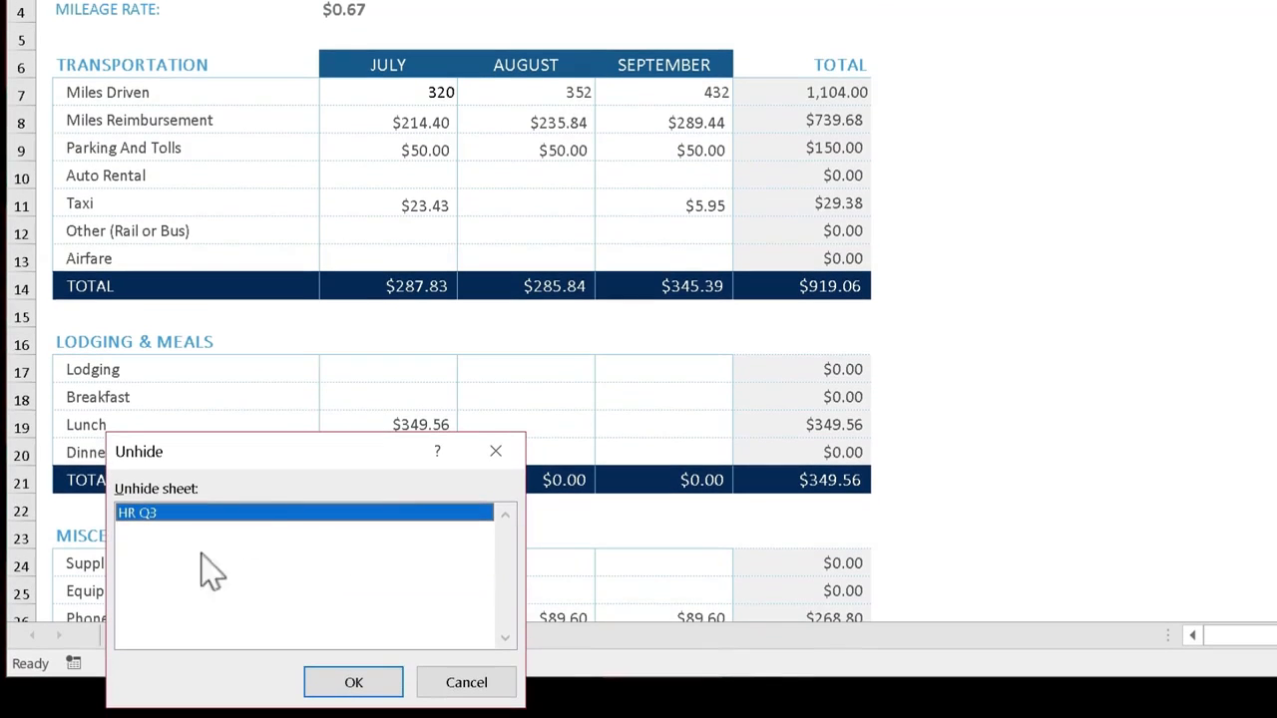
click(354, 683)
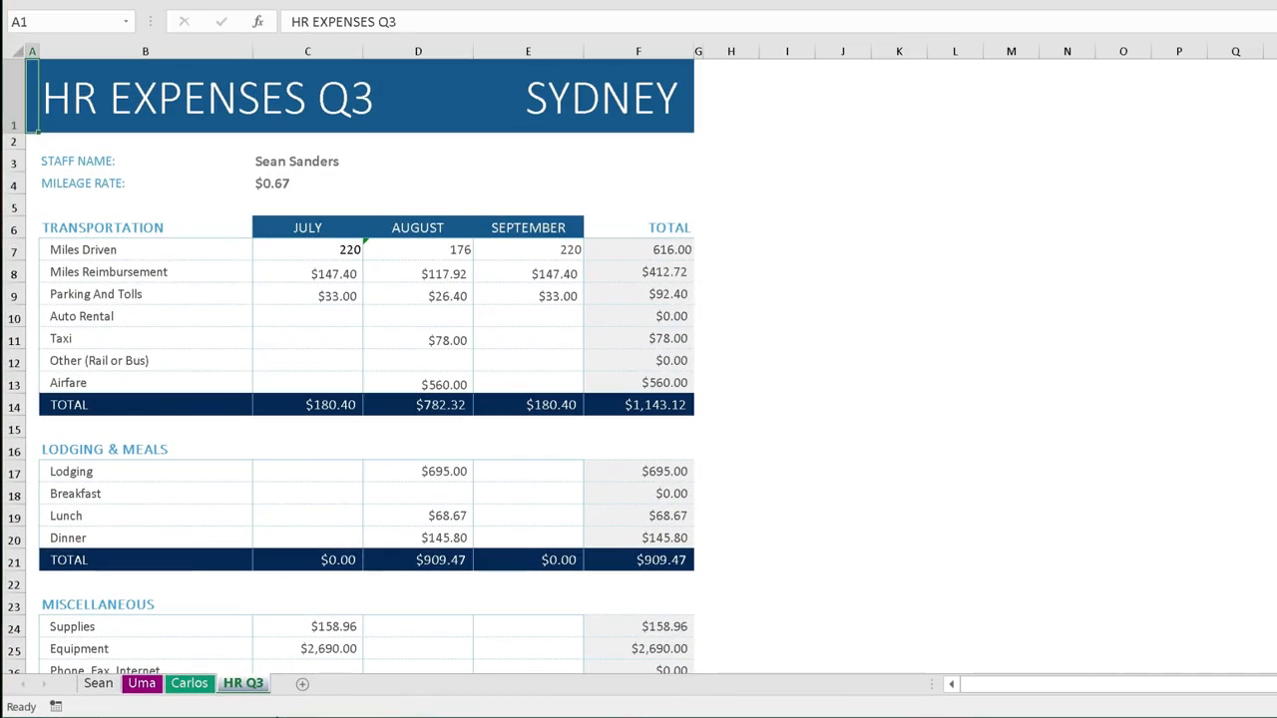